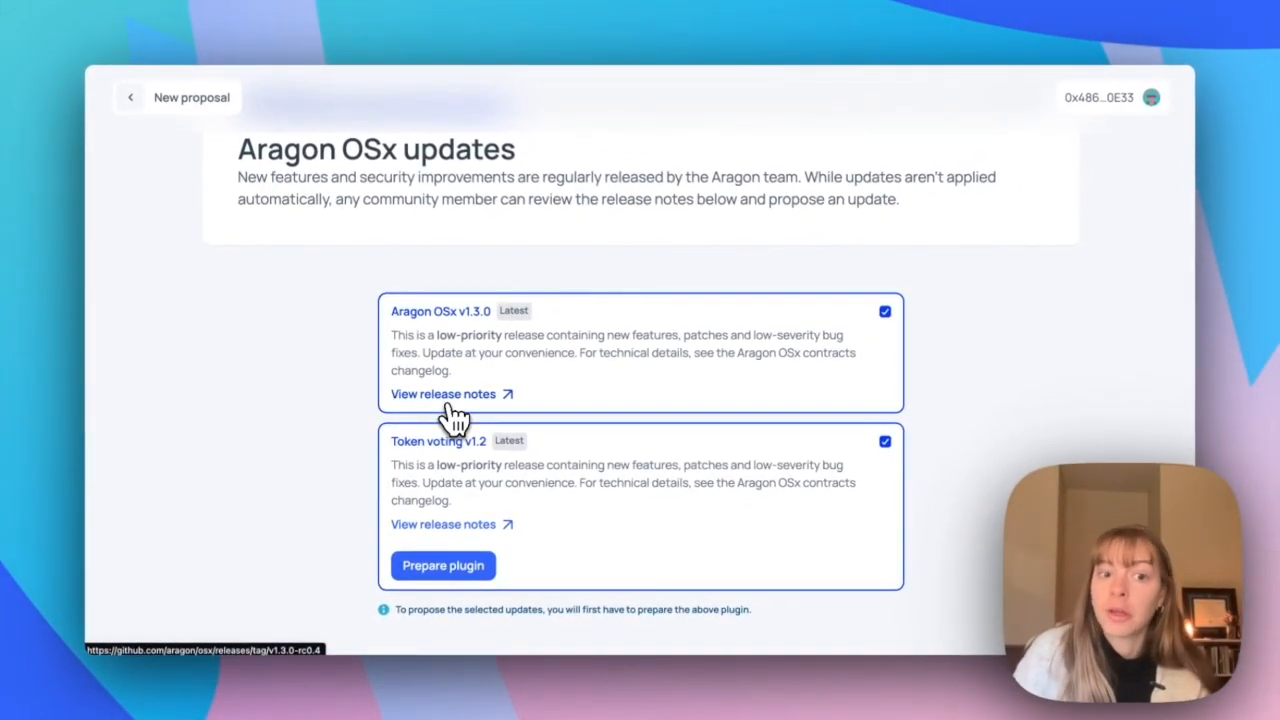
Step: Toggle the Aragon OSx v1.3.0 and Token voting v1.2 update selections off and on again
{"action": "scroll", "coordinate": [540, 440], "scroll_direction": "down", "scroll_amount": 1}
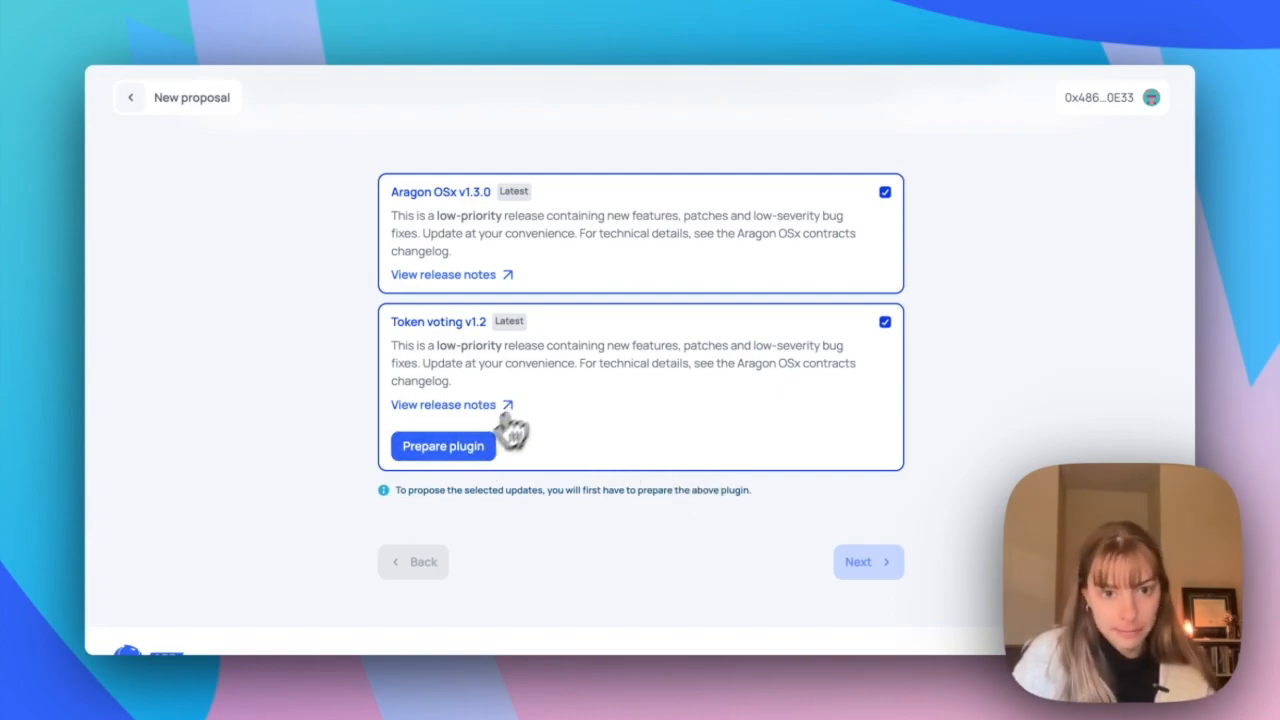
{"action": "scroll", "coordinate": [480, 449], "scroll_direction": "up", "scroll_amount": 2}
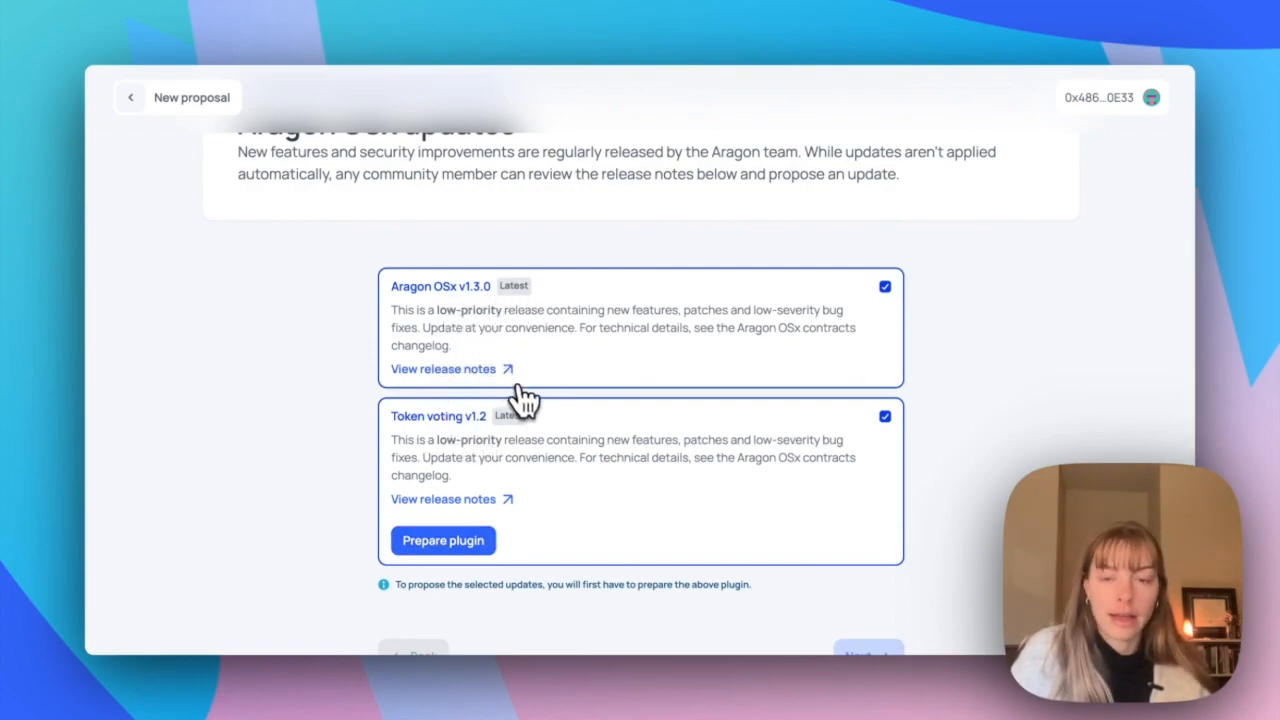
{"action": "left_click", "coordinate": [886, 418]}
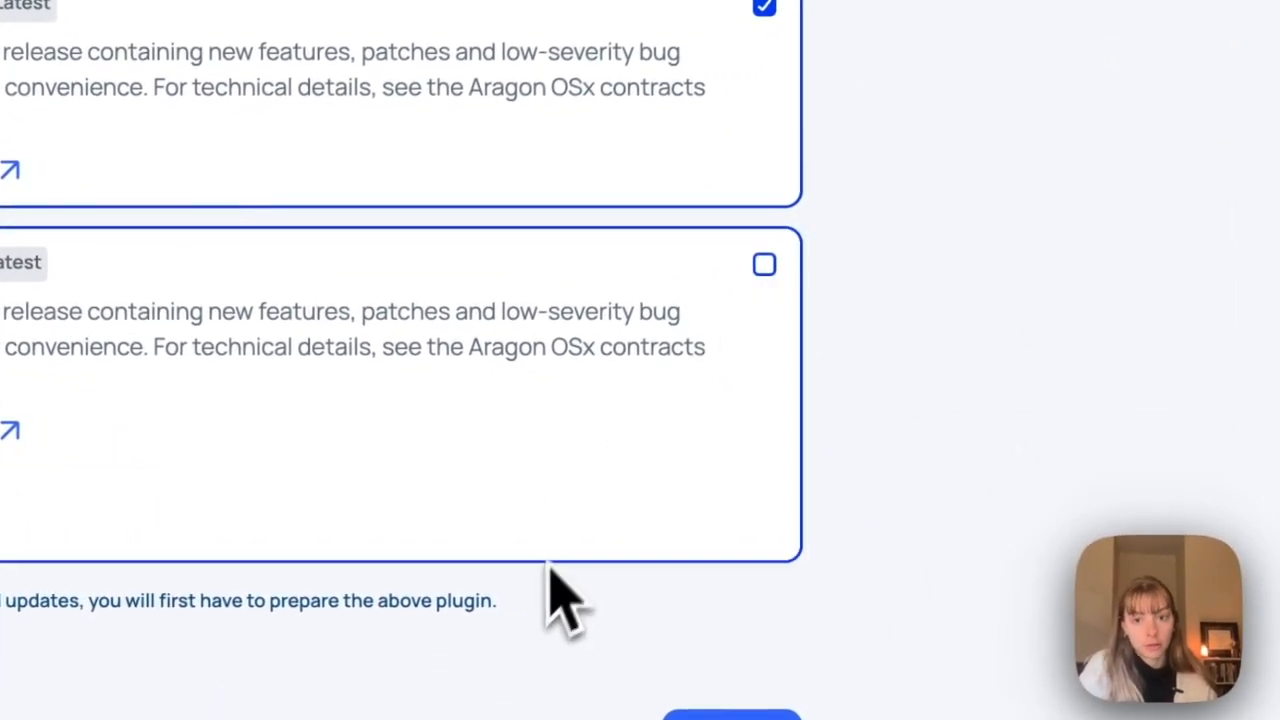
{"action": "left_click", "coordinate": [764, 7]}
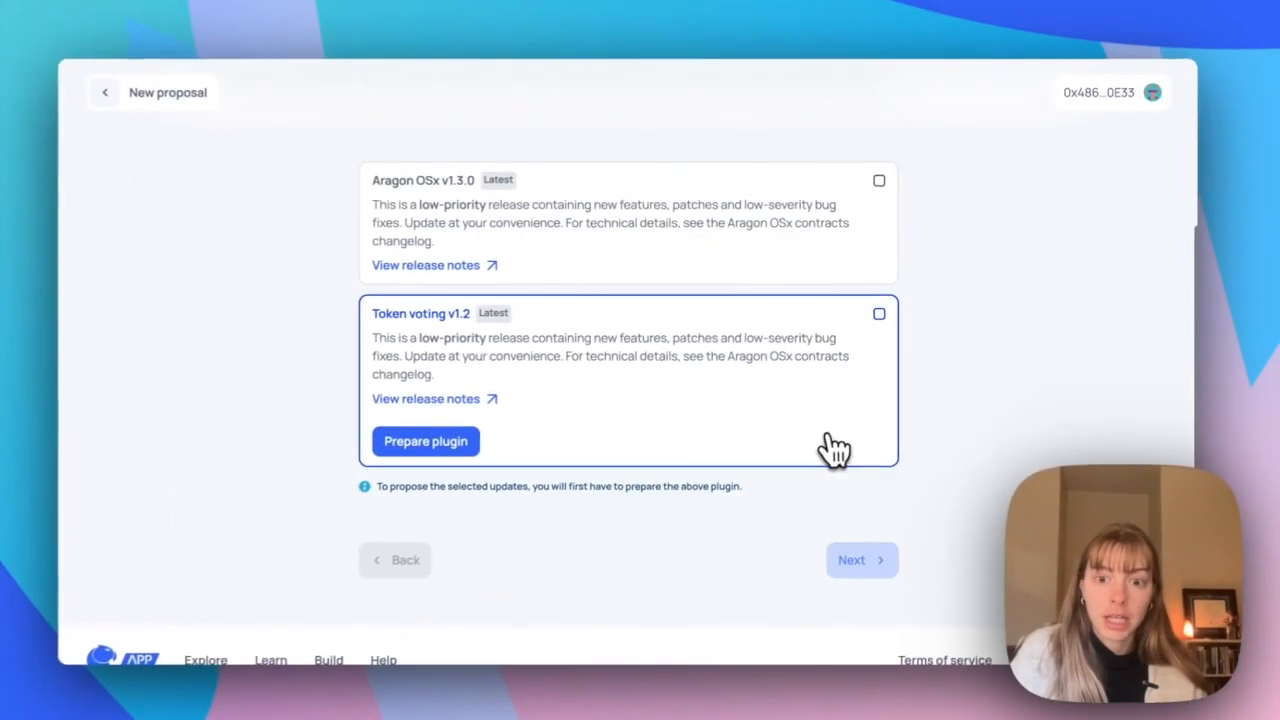
{"action": "left_click", "coordinate": [840, 372]}
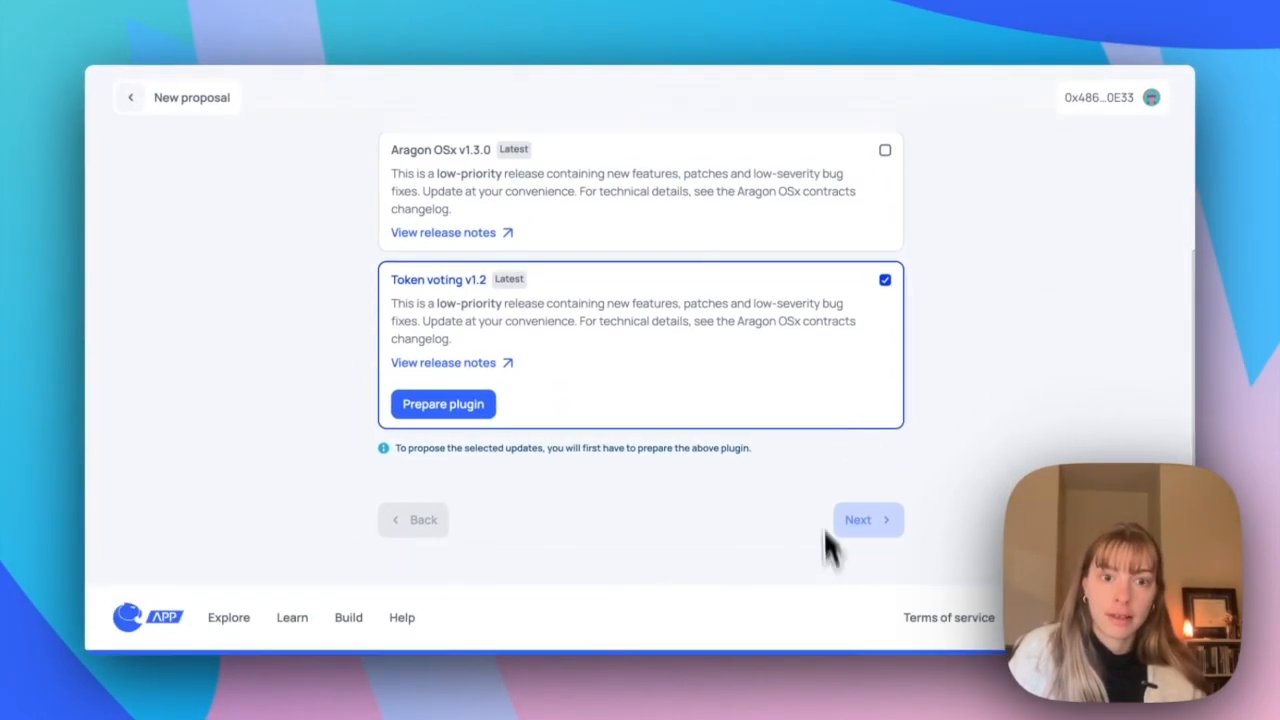
{"action": "scroll", "coordinate": [848, 245], "scroll_direction": "up", "scroll_amount": 2}
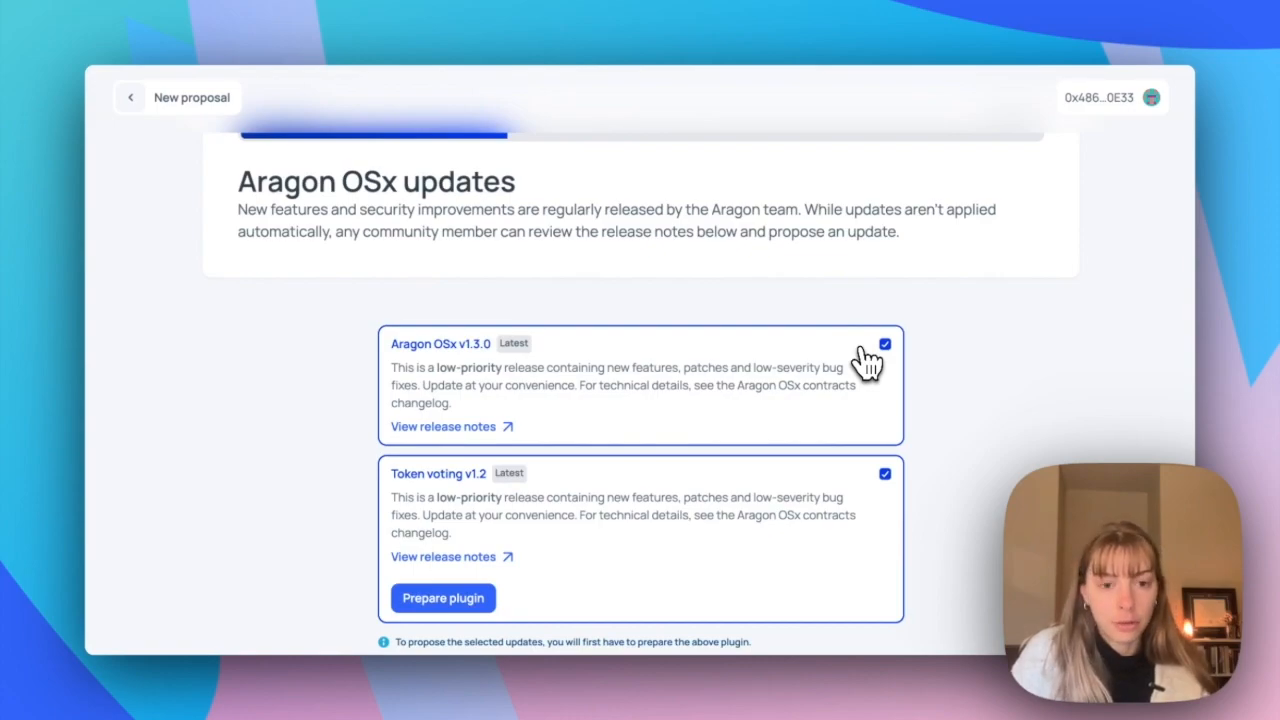
Step: Prepare the Token voting v1.2 plugin and approve its transaction in the wallet
{"action": "scroll", "coordinate": [865, 362], "scroll_direction": "down", "scroll_amount": 2}
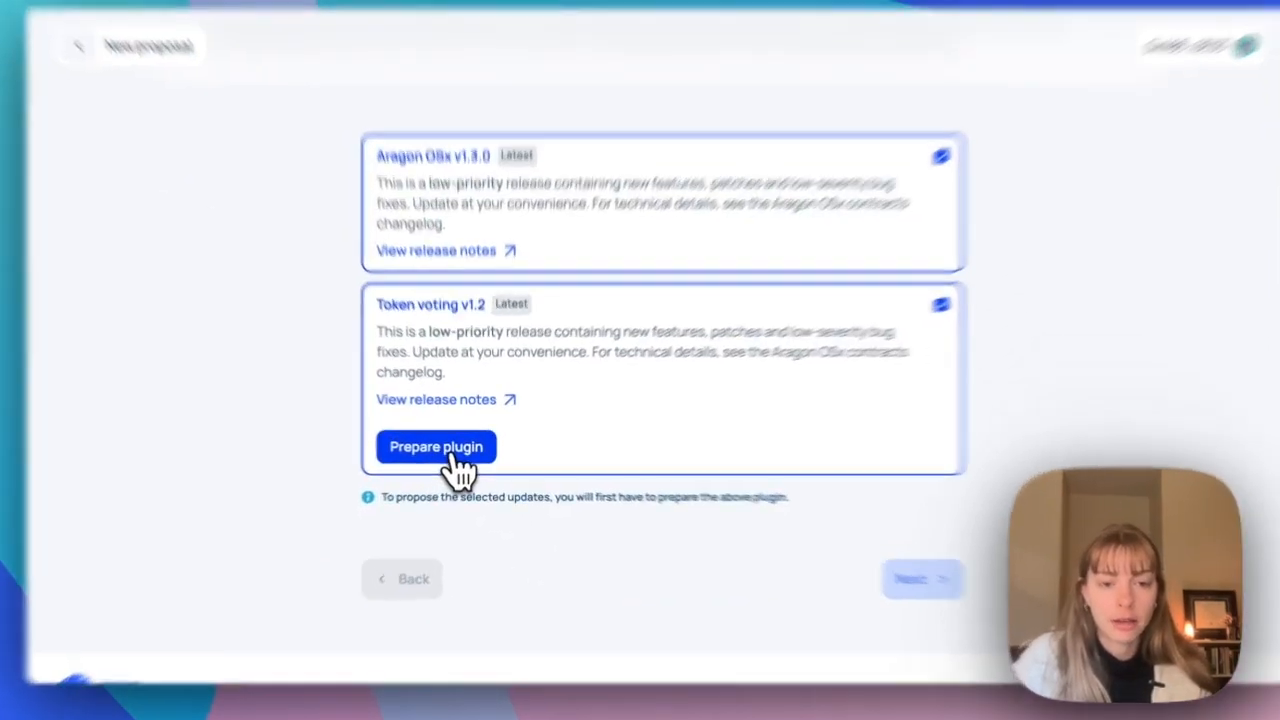
{"action": "left_click", "coordinate": [460, 466]}
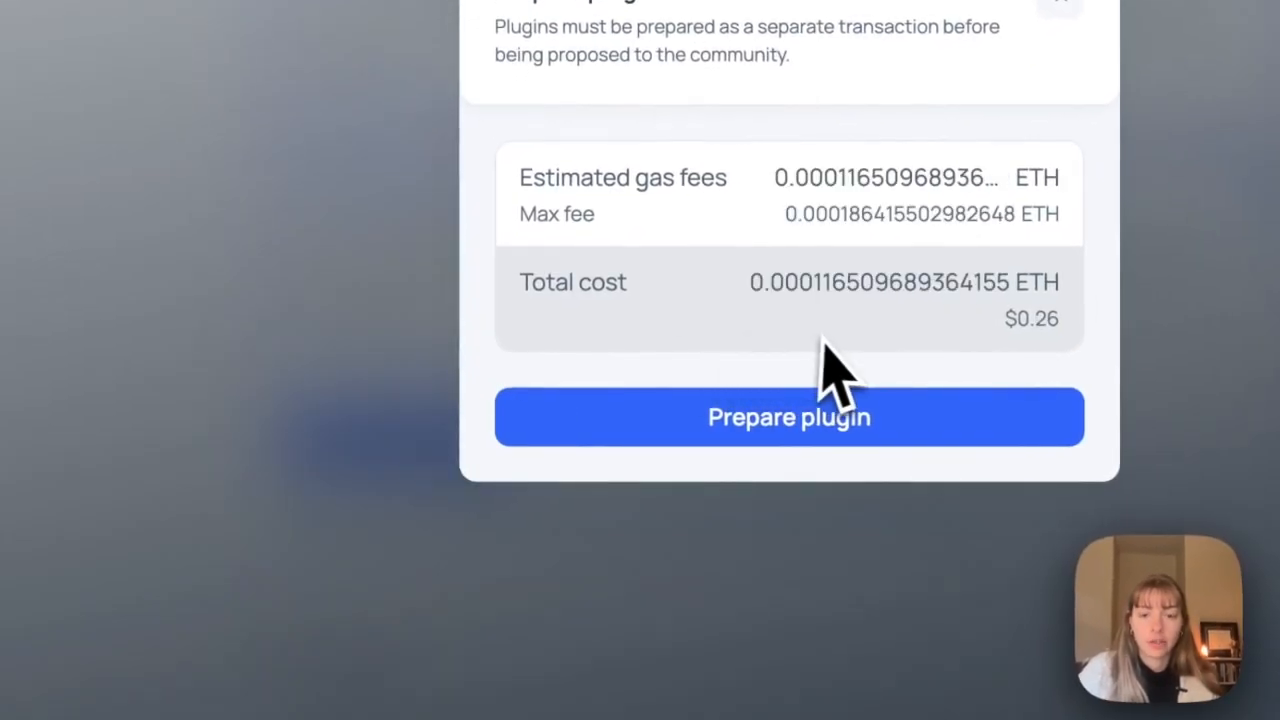
{"action": "left_click", "coordinate": [826, 418]}
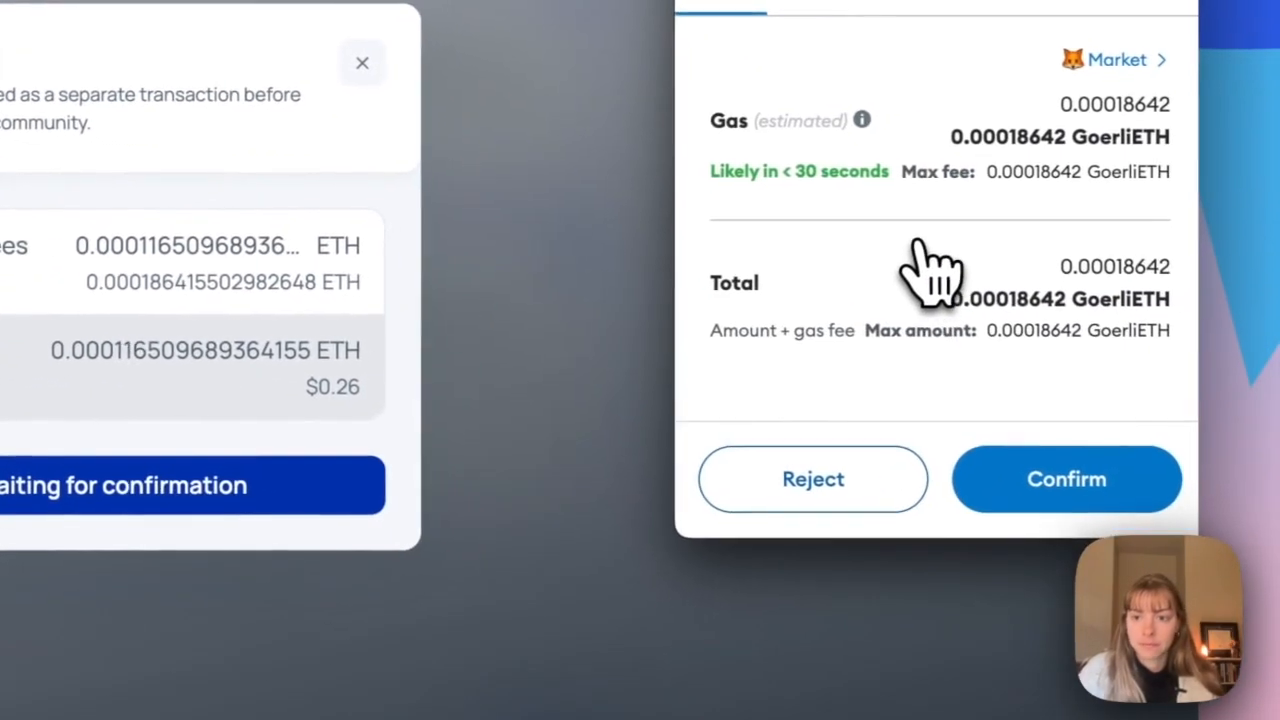
{"action": "left_click", "coordinate": [1112, 462]}
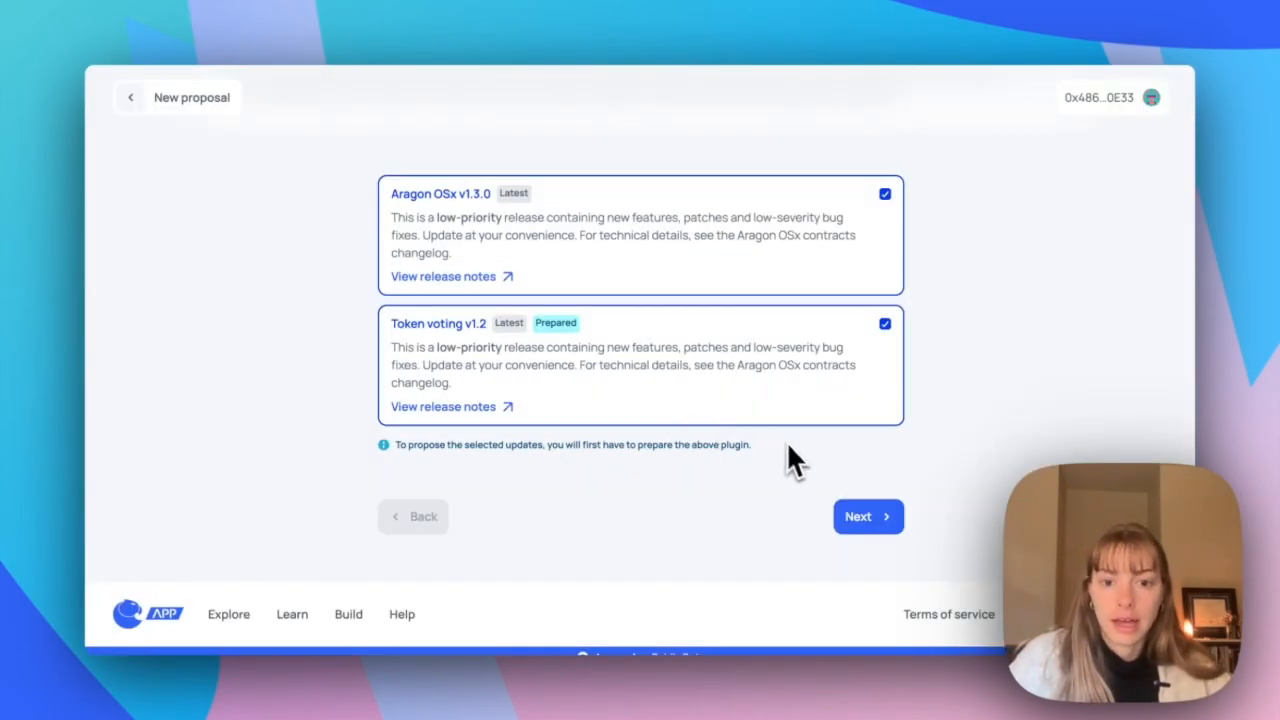
Step: Set the vote to start now with a duration of 1 day and advance to the proposal review
{"action": "left_click", "coordinate": [862, 516]}
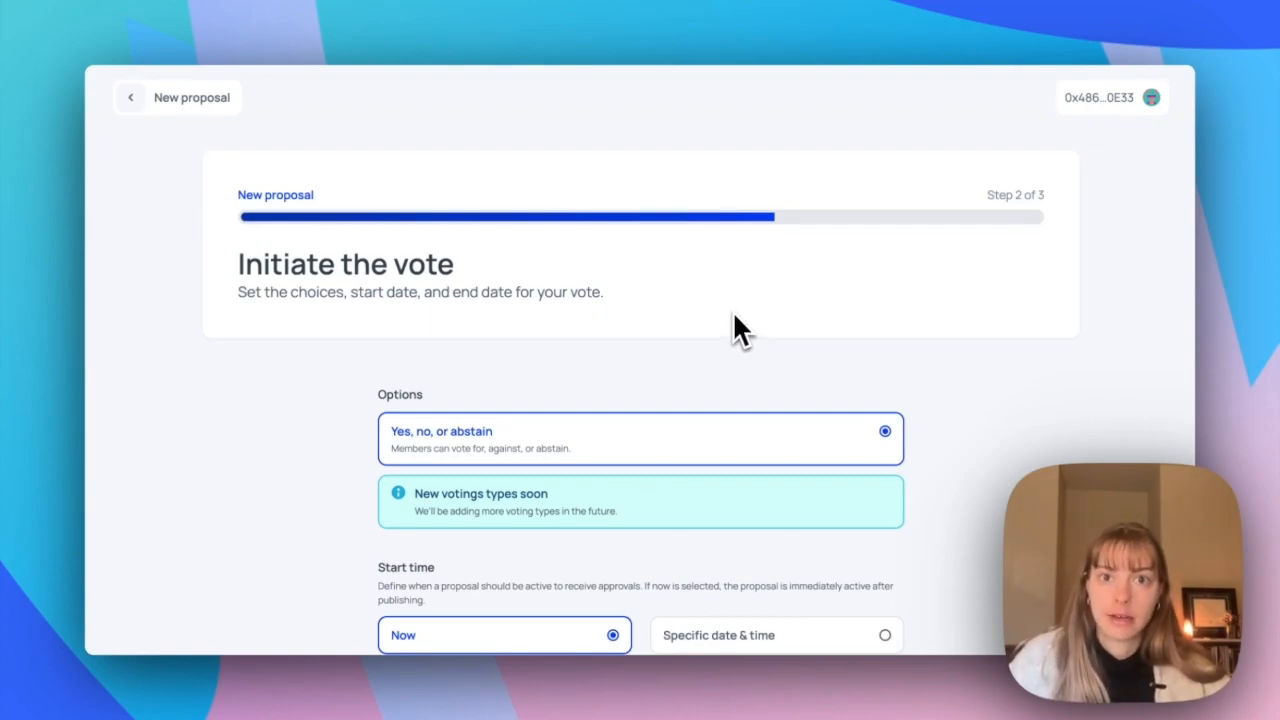
{"action": "scroll", "coordinate": [734, 317], "scroll_direction": "down", "scroll_amount": 5}
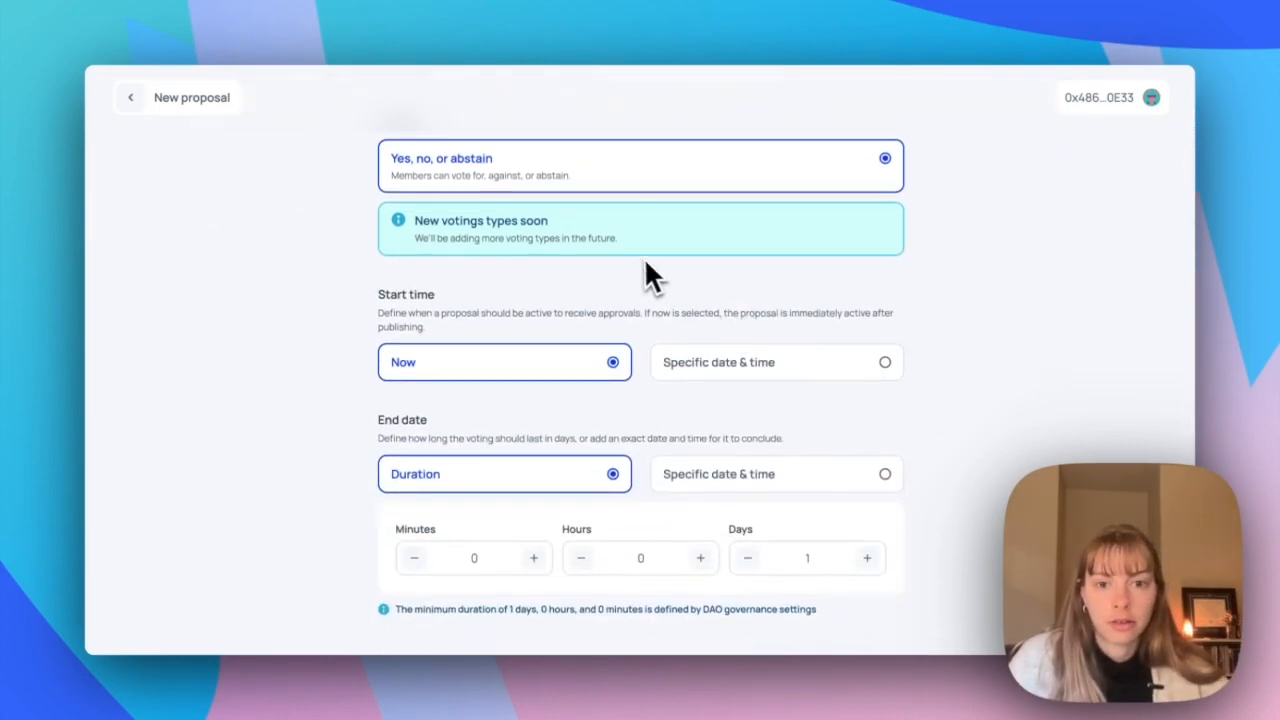
{"action": "scroll", "coordinate": [537, 368], "scroll_direction": "down", "scroll_amount": 3}
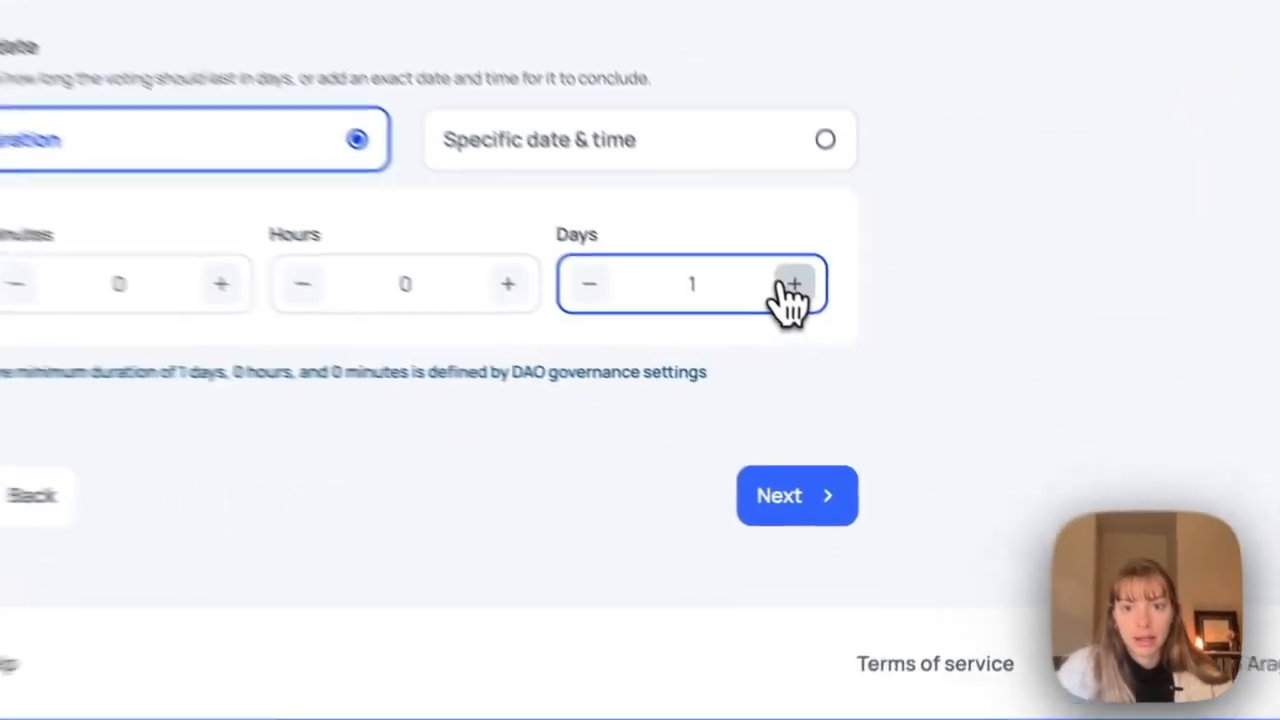
{"action": "left_click", "coordinate": [867, 382]}
{"action": "left_click", "coordinate": [867, 382]}
{"action": "left_click", "coordinate": [532, 248]}
{"action": "left_click", "coordinate": [532, 248]}
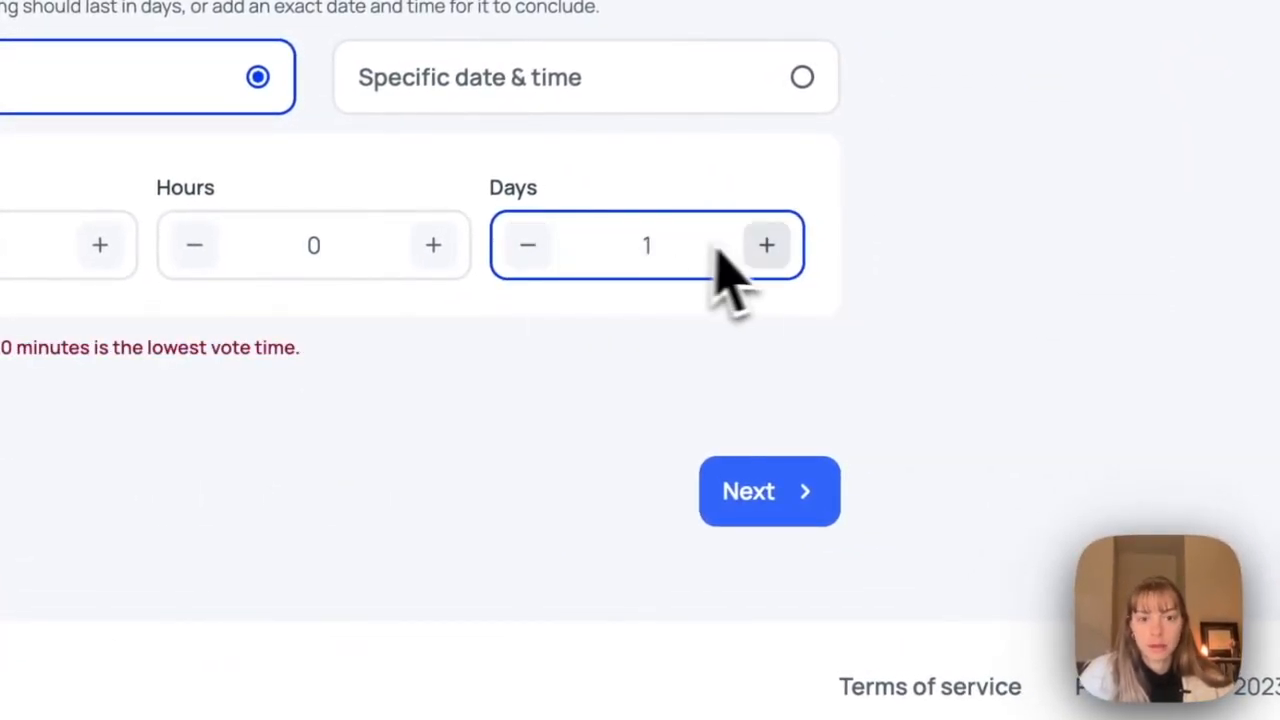
{"action": "left_click", "coordinate": [769, 491]}
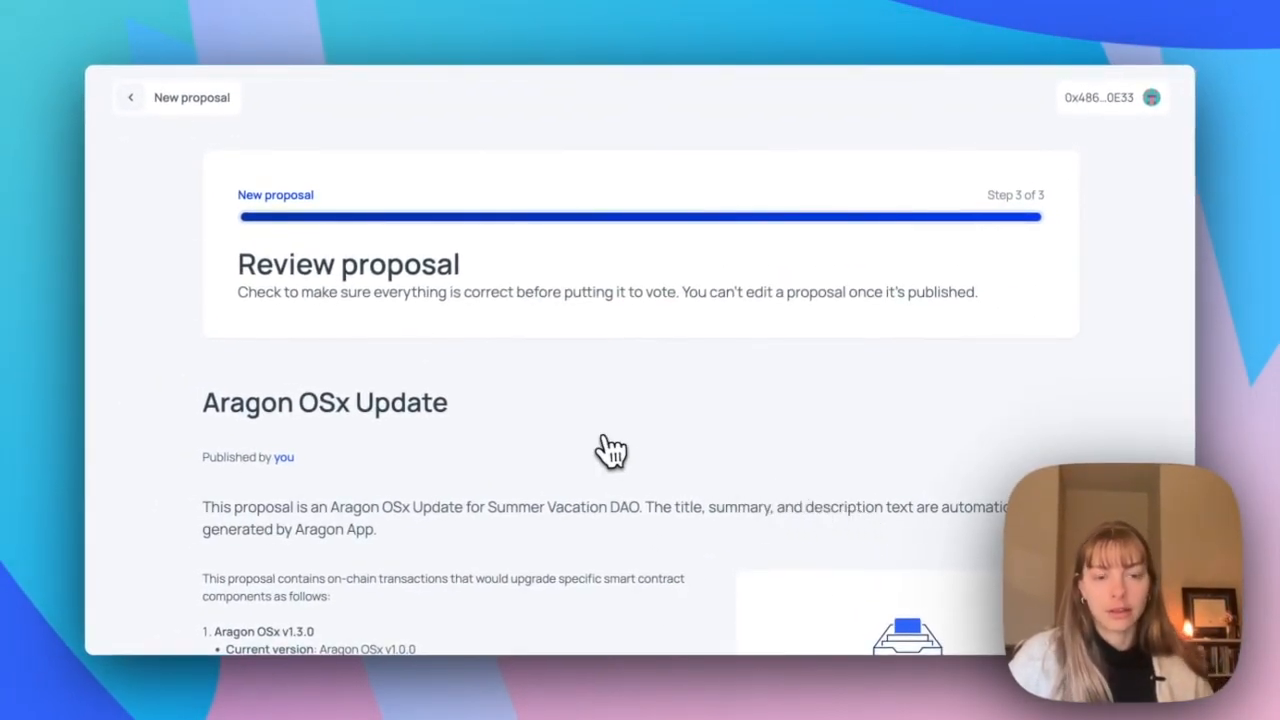
Step: Review the proposal's component upgrade descriptions, voting rules, duration and on-chain actions
{"action": "scroll", "coordinate": [607, 450], "scroll_direction": "down", "scroll_amount": 1}
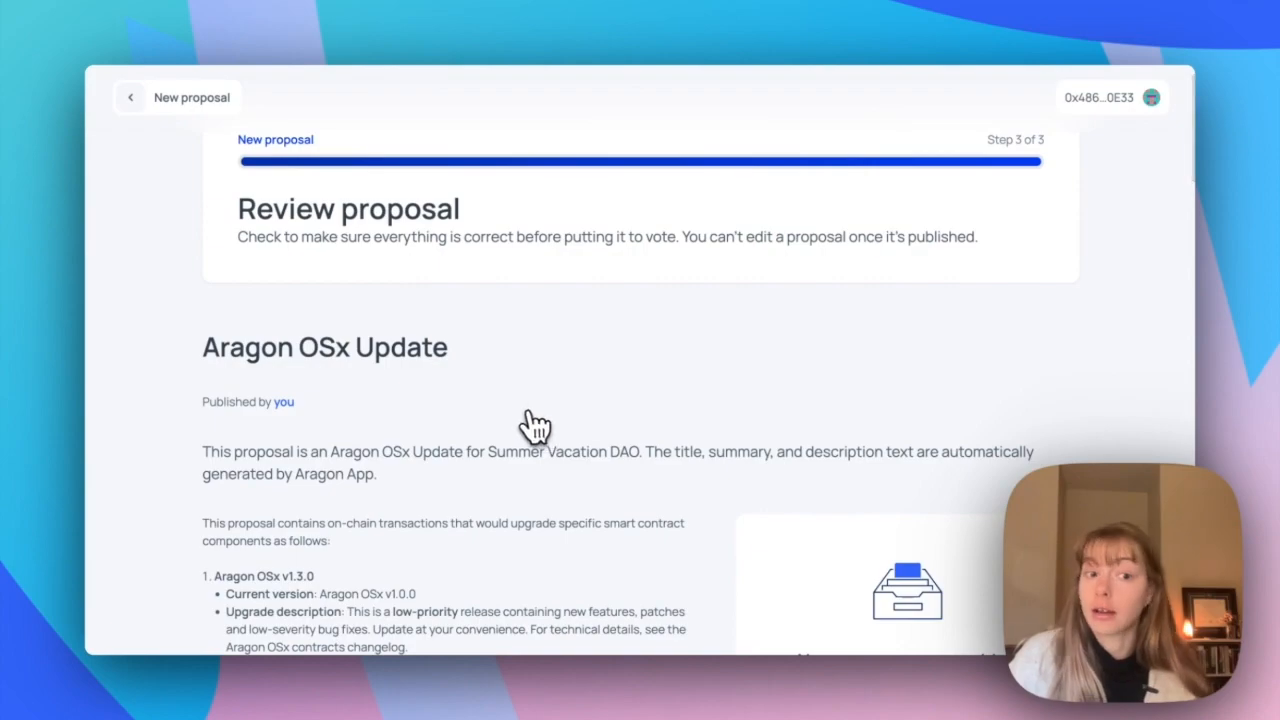
{"action": "scroll", "coordinate": [532, 425], "scroll_direction": "down", "scroll_amount": 5}
{"action": "scroll", "coordinate": [532, 425], "scroll_direction": "up", "scroll_amount": 1}
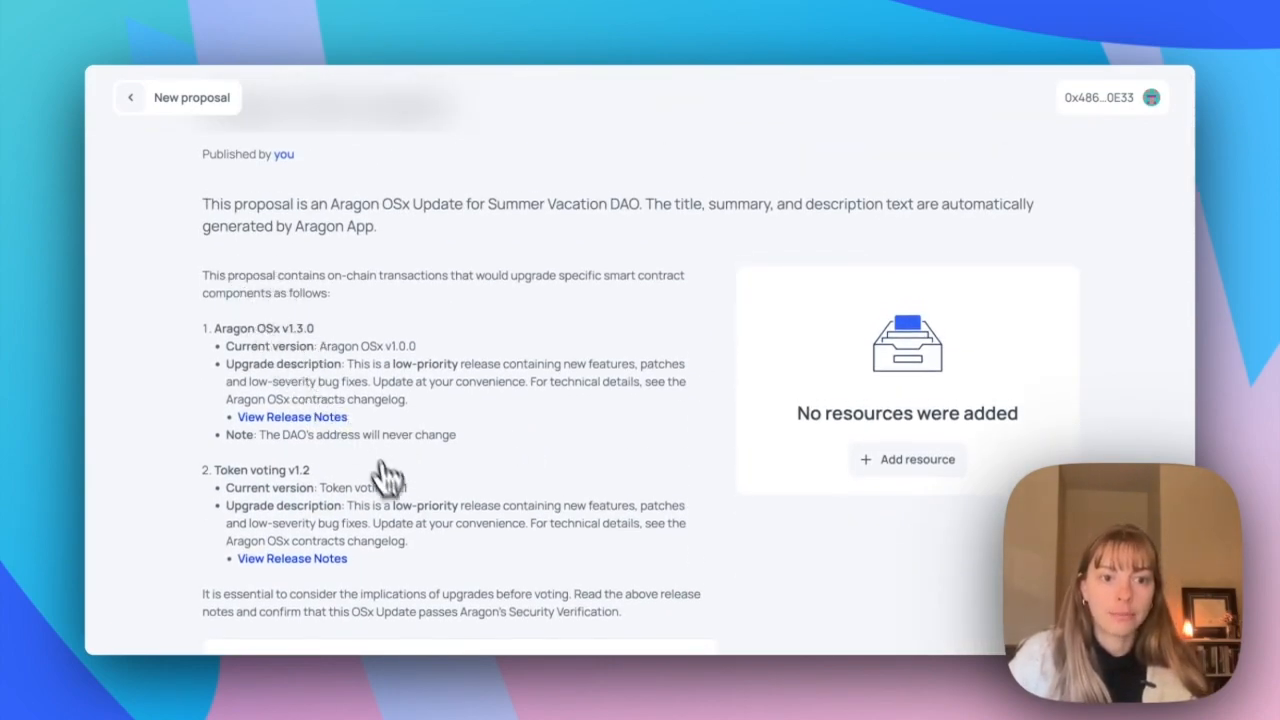
{"action": "scroll", "coordinate": [395, 510], "scroll_direction": "down", "scroll_amount": 1}
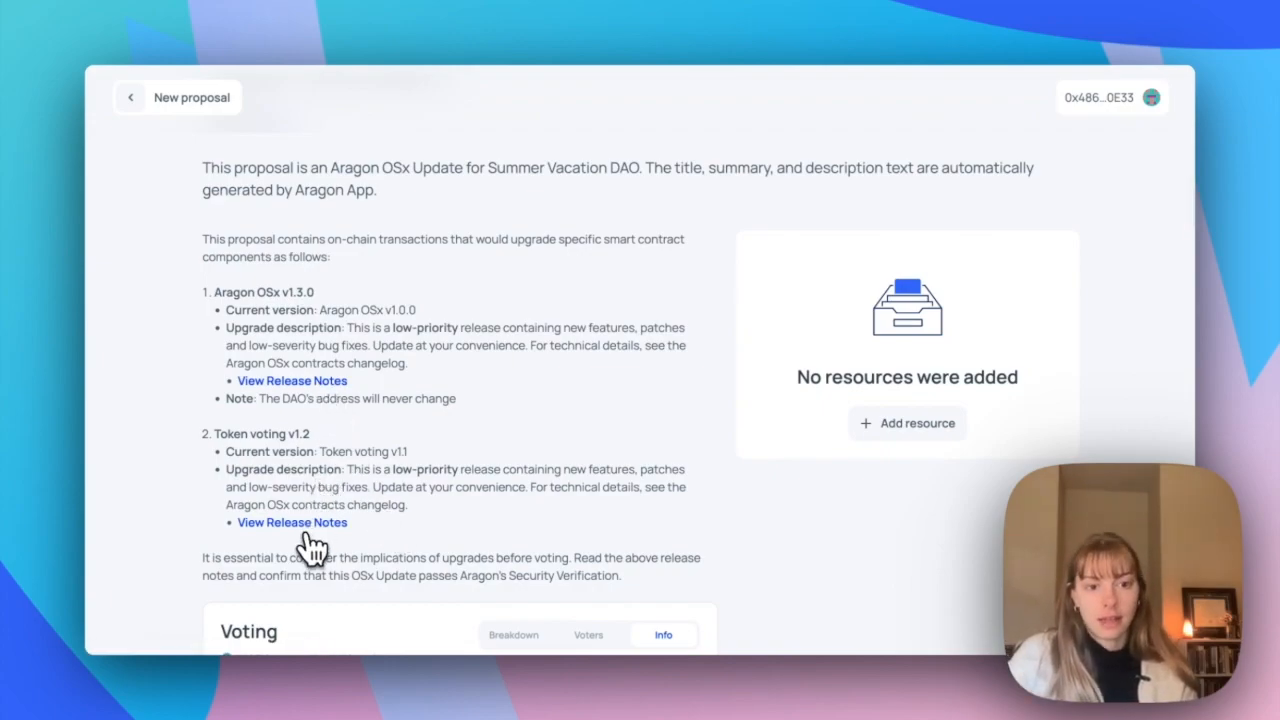
{"action": "scroll", "coordinate": [290, 515], "scroll_direction": "down", "scroll_amount": 5}
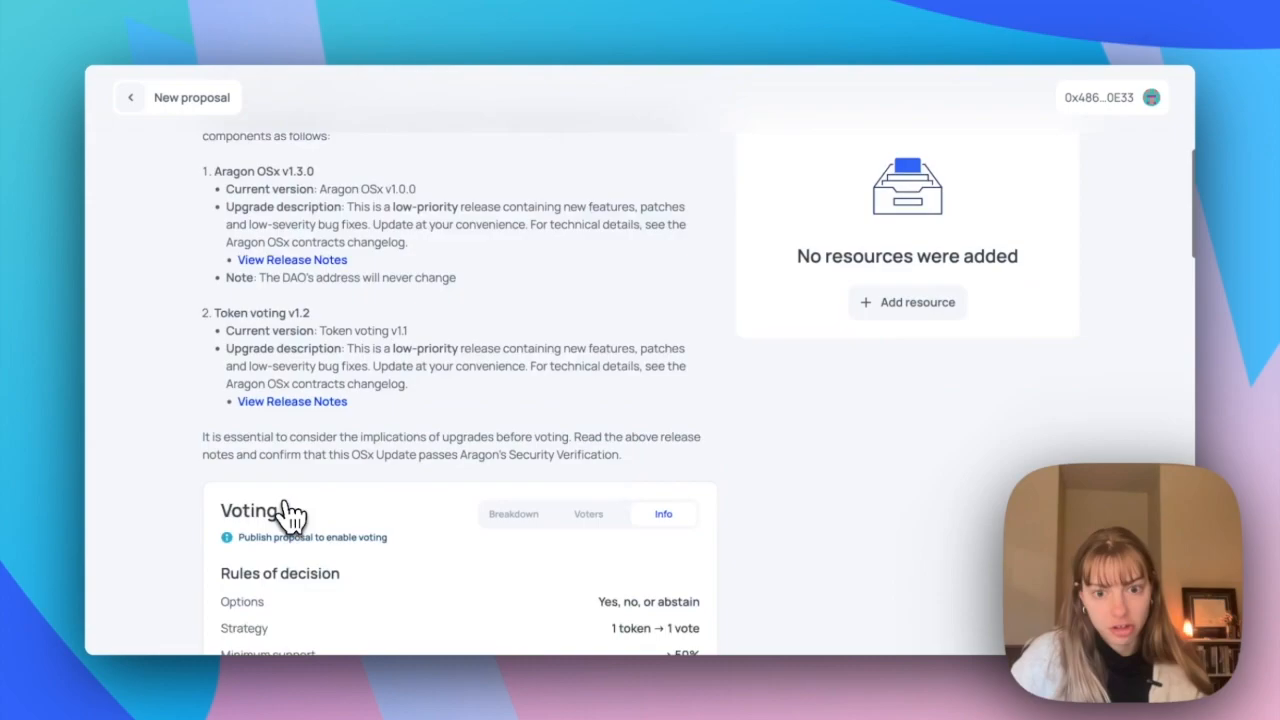
{"action": "scroll", "coordinate": [290, 515], "scroll_direction": "down", "scroll_amount": 8}
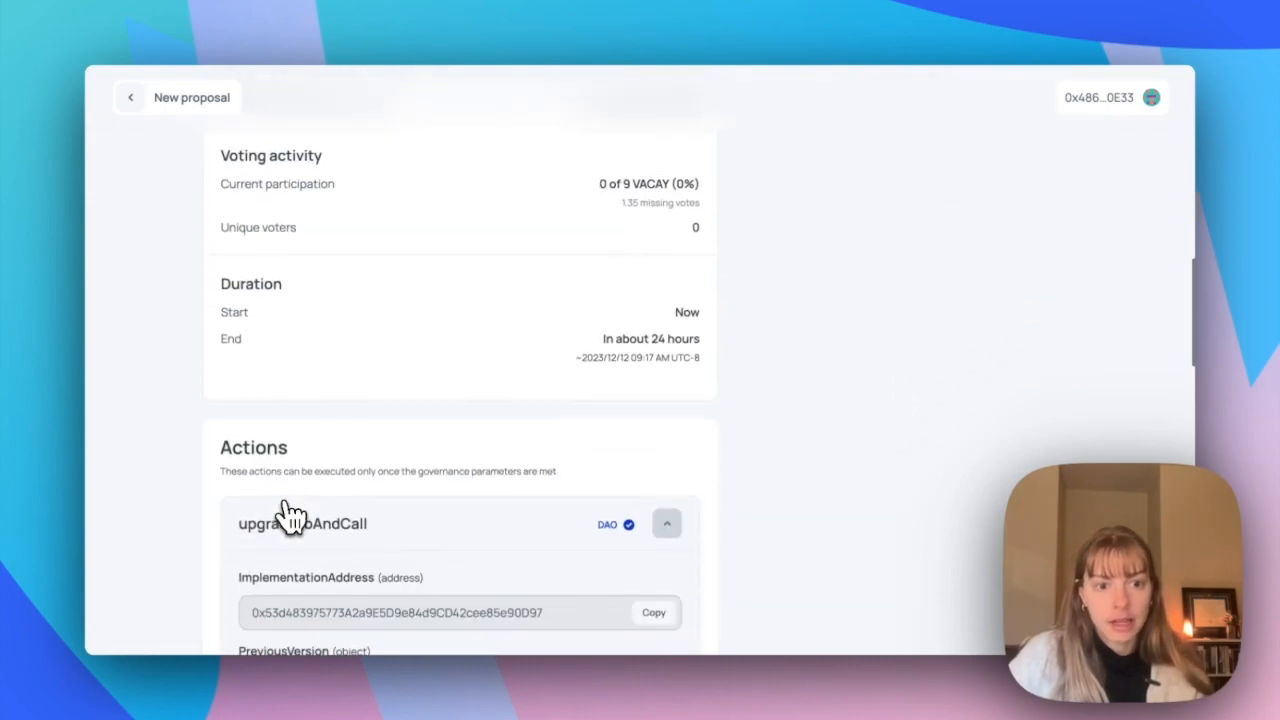
{"action": "scroll", "coordinate": [288, 512], "scroll_direction": "up", "scroll_amount": 1}
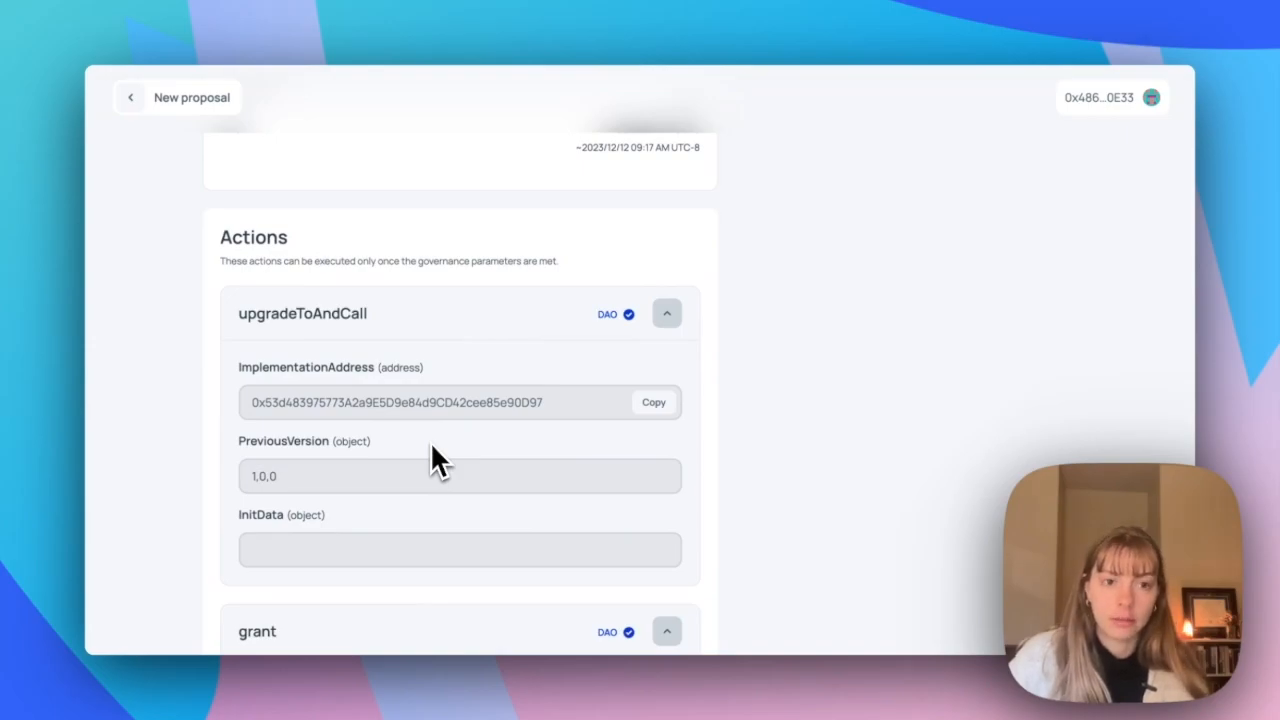
{"action": "scroll", "coordinate": [432, 446], "scroll_direction": "down", "scroll_amount": 2}
{"action": "scroll", "coordinate": [432, 446], "scroll_direction": "up", "scroll_amount": 1}
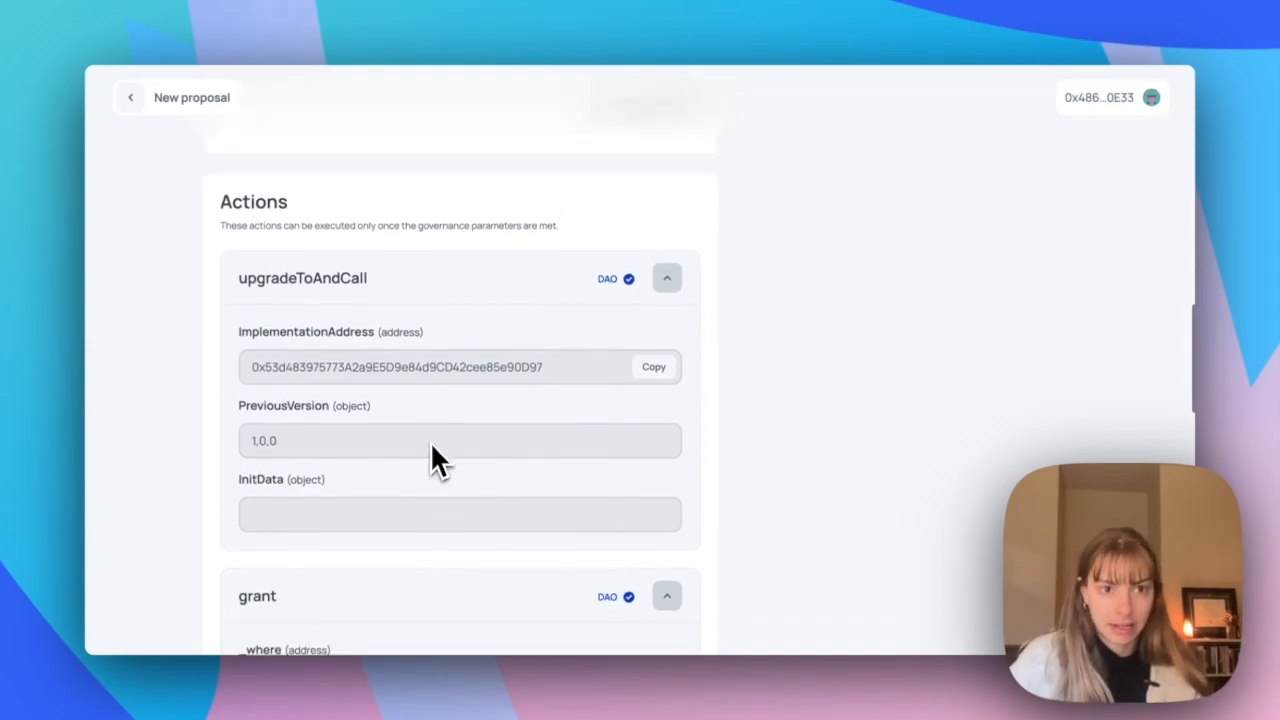
{"action": "scroll", "coordinate": [432, 446], "scroll_direction": "down", "scroll_amount": 2}
{"action": "scroll", "coordinate": [432, 447], "scroll_direction": "down", "scroll_amount": 5}
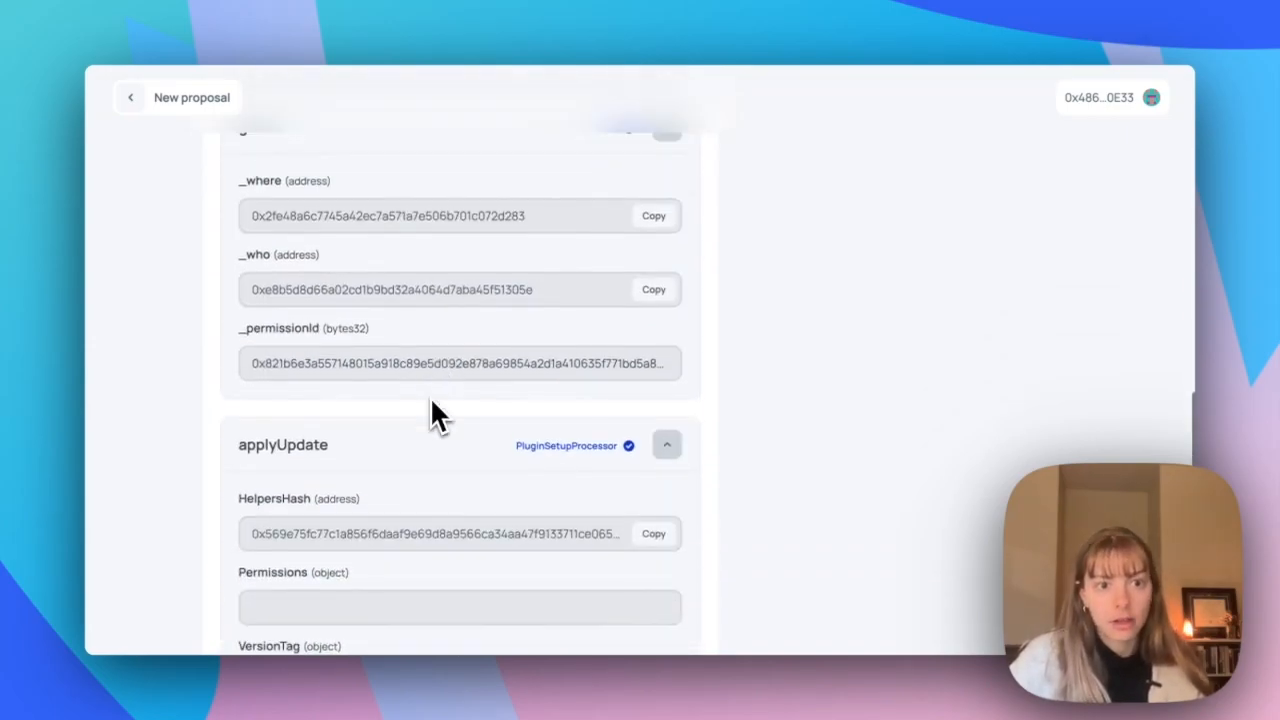
{"action": "scroll", "coordinate": [470, 436], "scroll_direction": "down", "scroll_amount": 7}
{"action": "scroll", "coordinate": [470, 436], "scroll_direction": "down", "scroll_amount": 5}
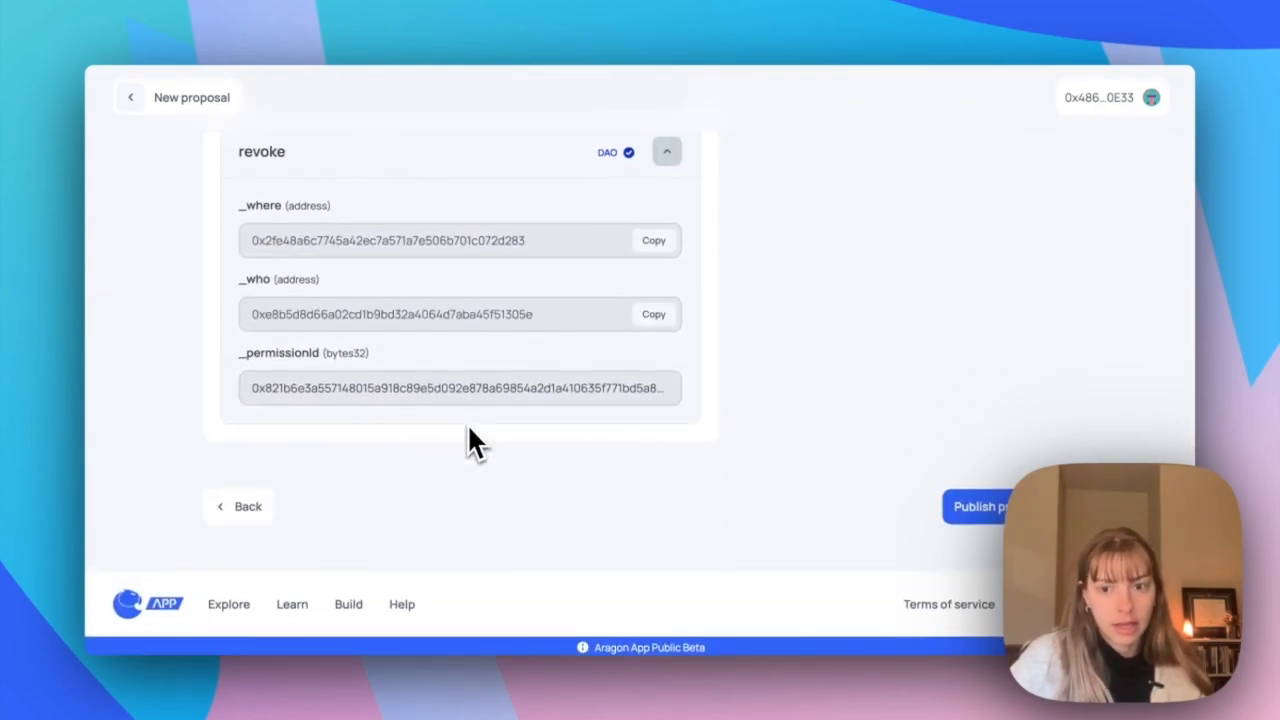
Step: Publish the Aragon OSx Update proposal, approve the transaction in the wallet and open the published proposal
{"action": "left_click", "coordinate": [962, 506]}
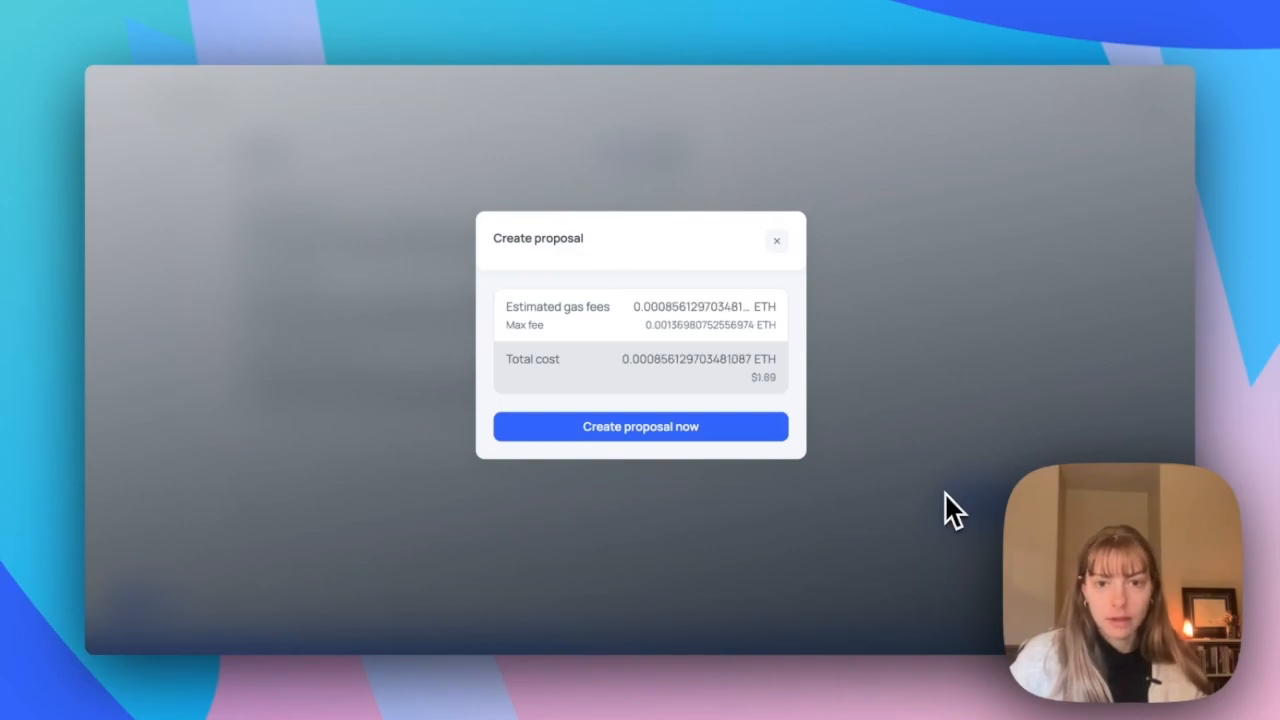
{"action": "left_click", "coordinate": [760, 428]}
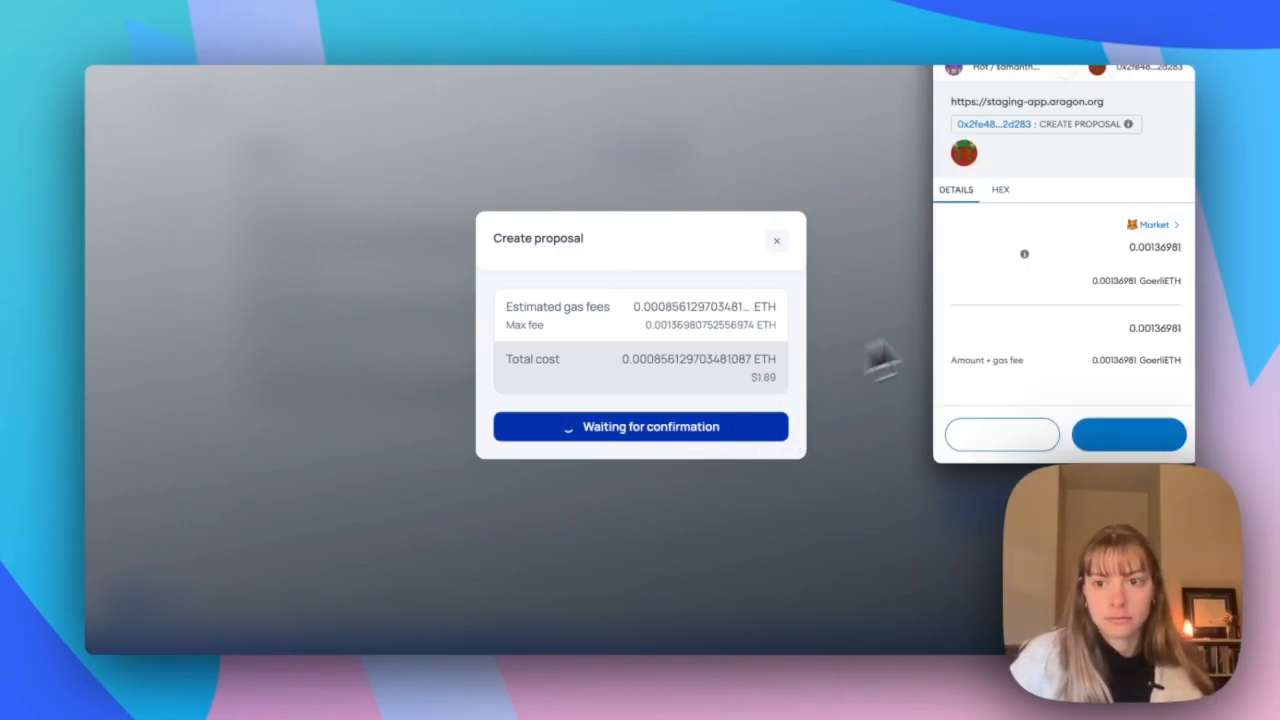
{"action": "left_click", "coordinate": [1150, 449]}
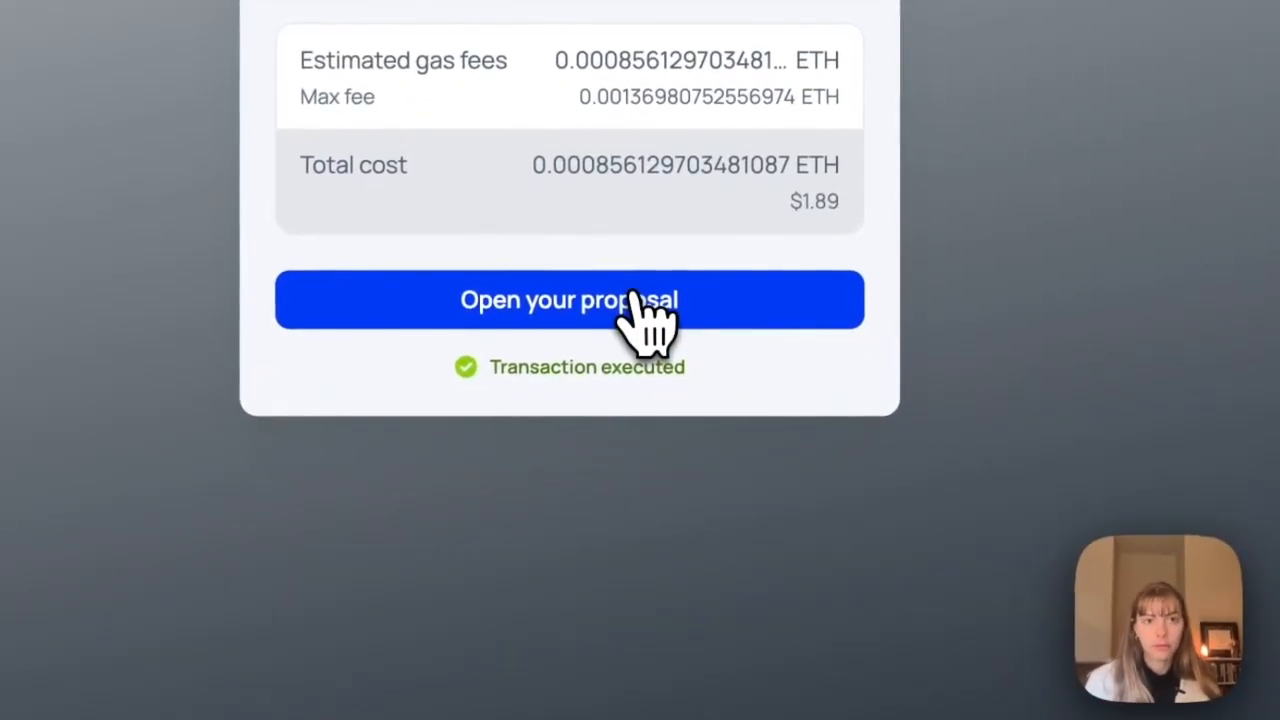
{"action": "left_click", "coordinate": [678, 402]}
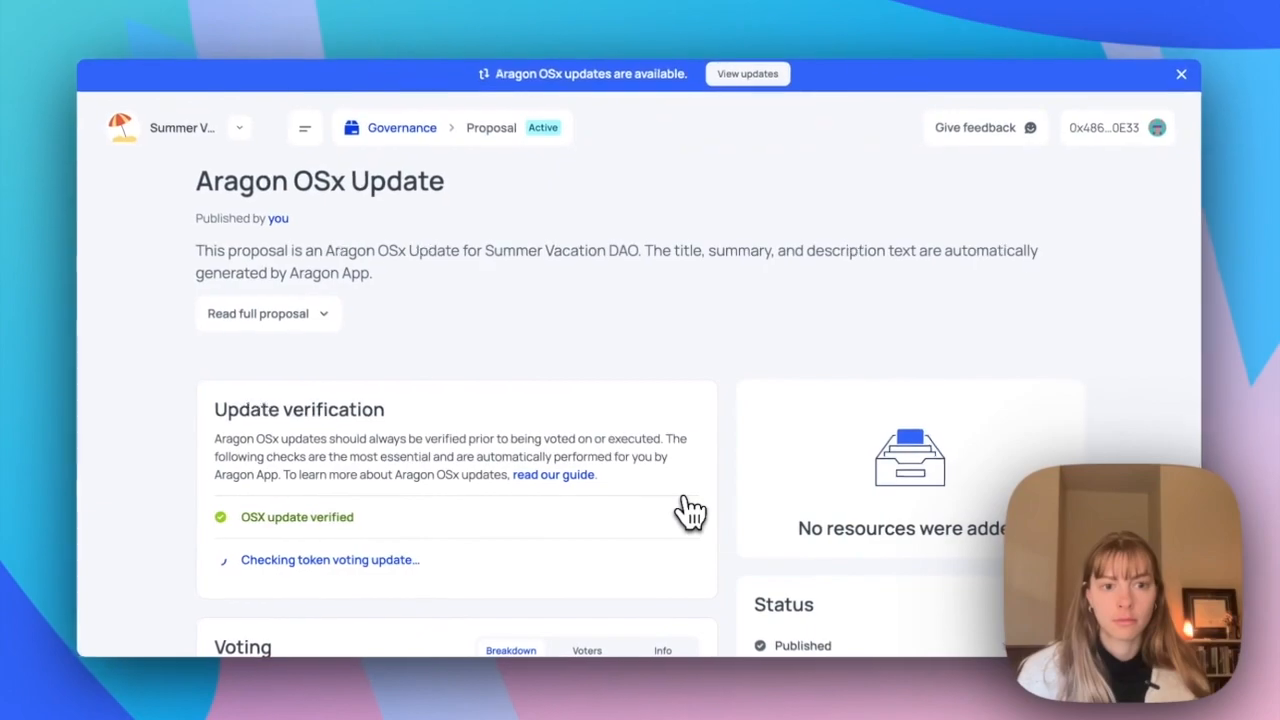
Step: Examine the published proposal's update verification, voting breakdown, status and actions
{"action": "scroll", "coordinate": [690, 510], "scroll_direction": "down", "scroll_amount": 5}
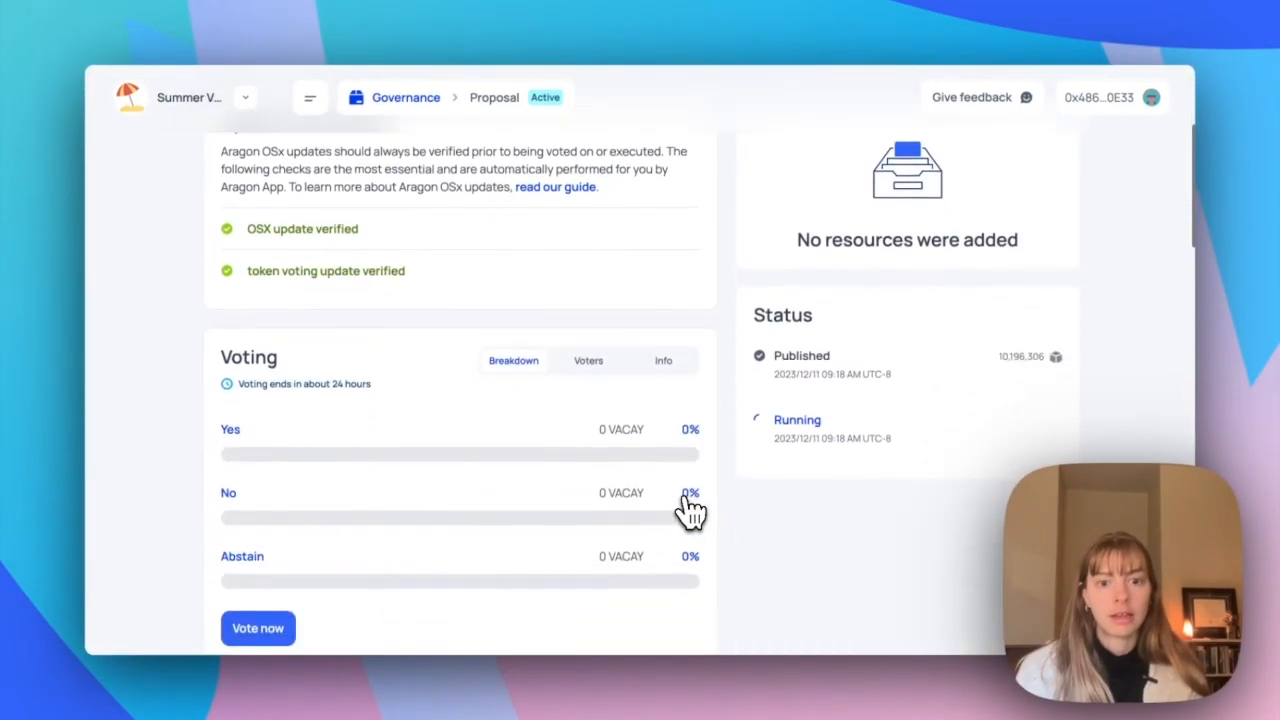
{"action": "scroll", "coordinate": [690, 510], "scroll_direction": "down", "scroll_amount": 1}
{"action": "scroll", "coordinate": [514, 543], "scroll_direction": "down", "scroll_amount": 2}
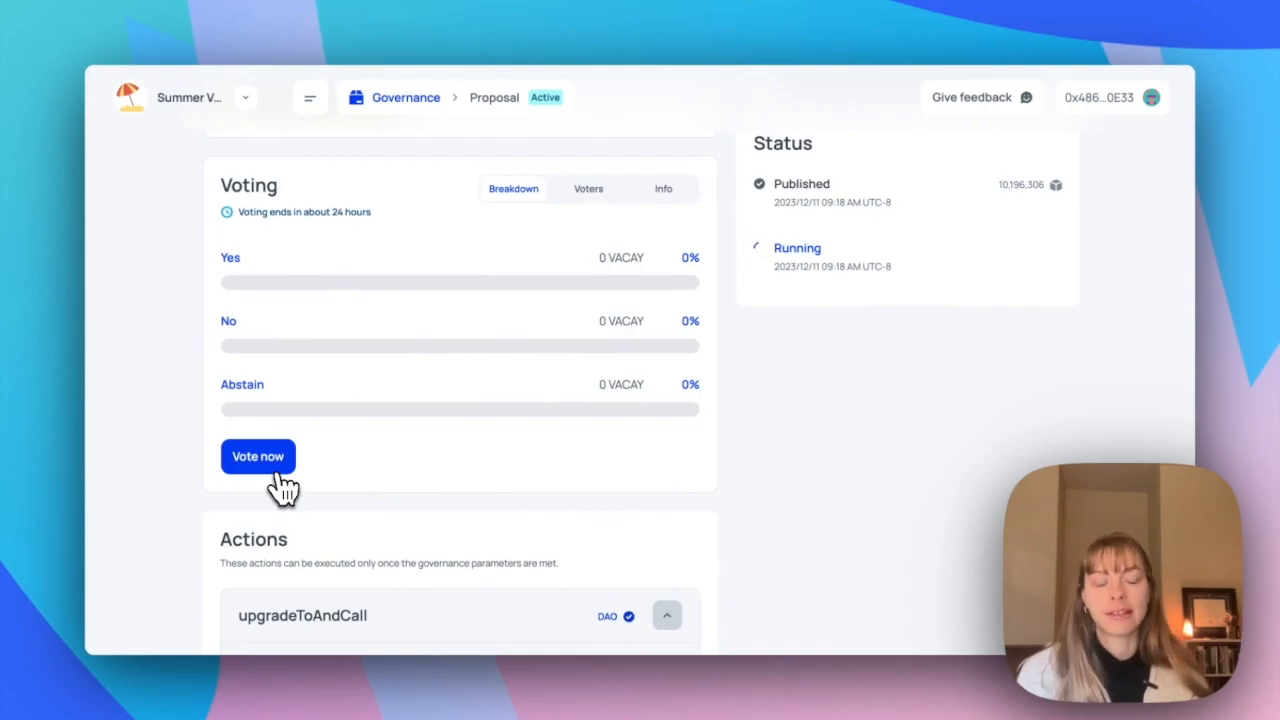
{"action": "scroll", "coordinate": [286, 495], "scroll_direction": "down", "scroll_amount": 7}
{"action": "scroll", "coordinate": [288, 497], "scroll_direction": "up", "scroll_amount": 4}
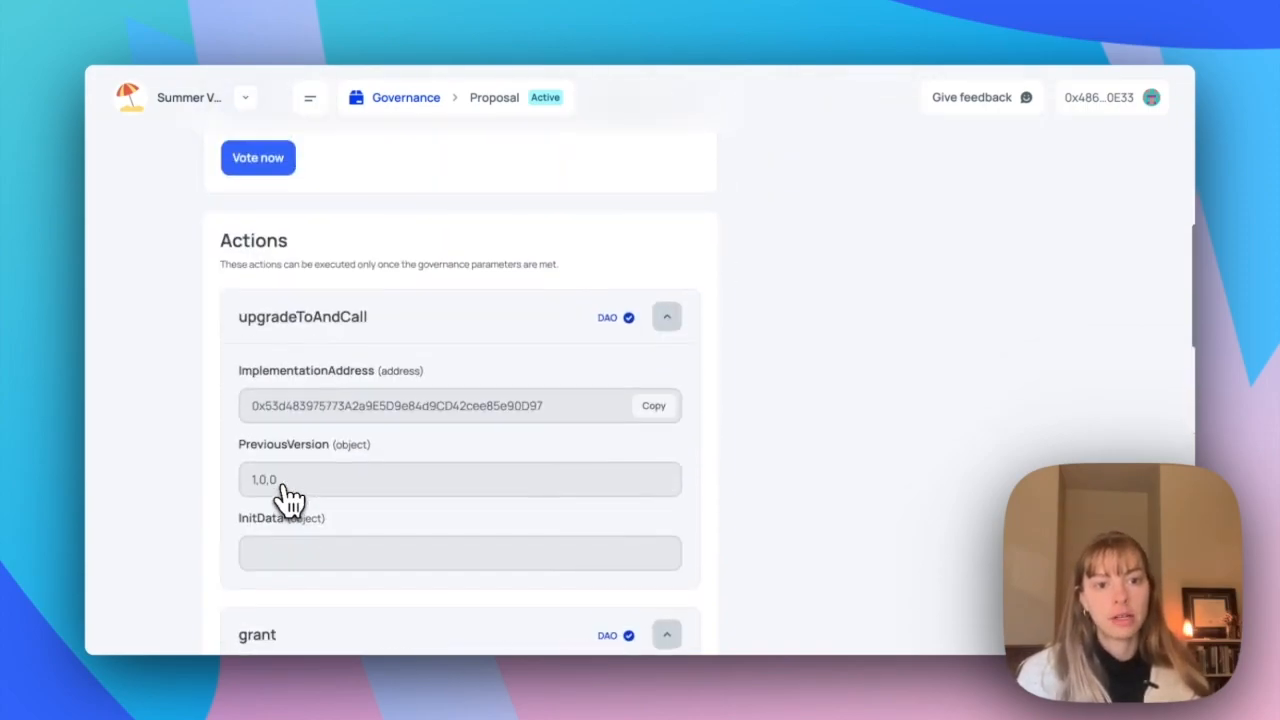
{"action": "scroll", "coordinate": [288, 497], "scroll_direction": "up", "scroll_amount": 5}
{"action": "scroll", "coordinate": [288, 497], "scroll_direction": "up", "scroll_amount": 2}
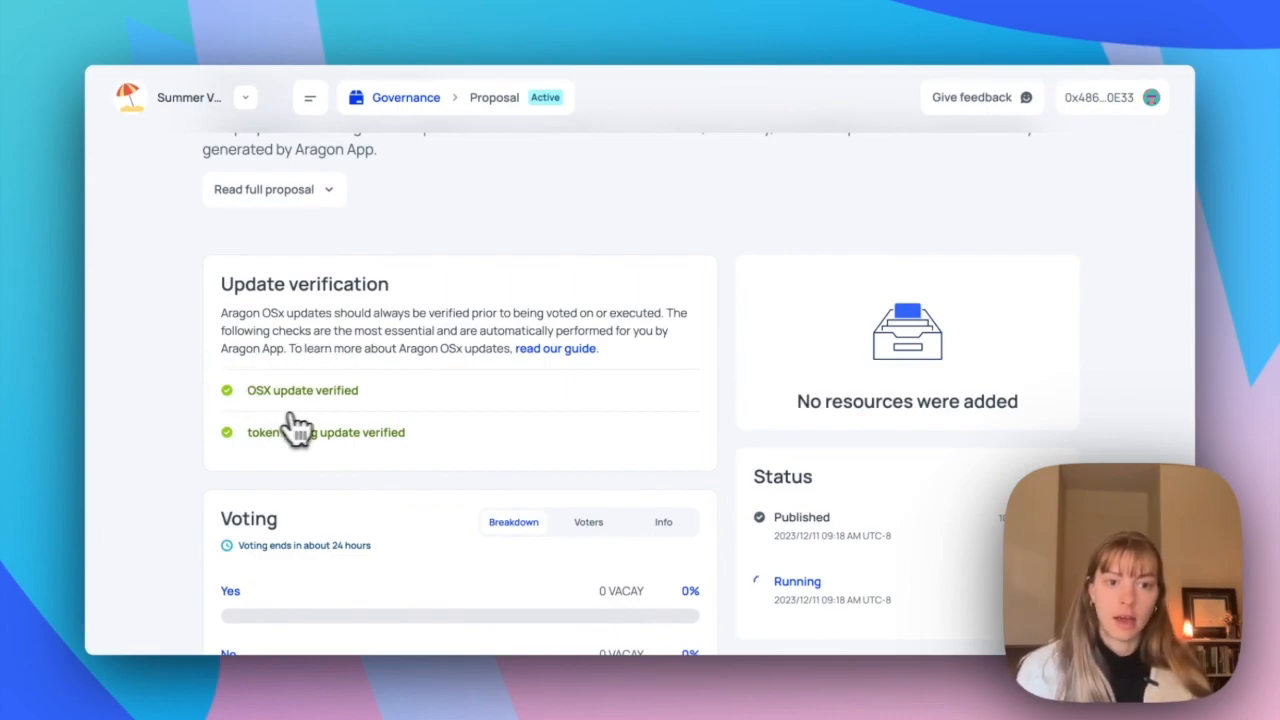
{"action": "scroll", "coordinate": [372, 372], "scroll_direction": "down", "scroll_amount": 5}
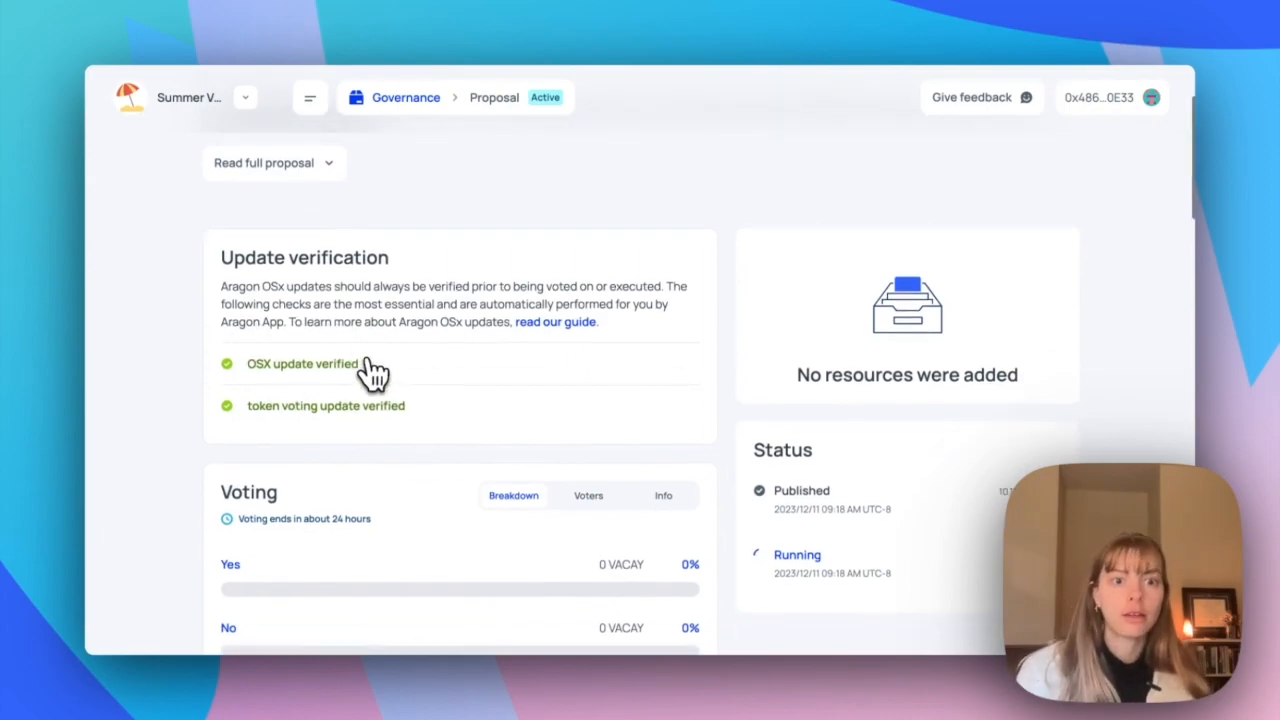
{"action": "scroll", "coordinate": [372, 370], "scroll_direction": "up", "scroll_amount": 3}
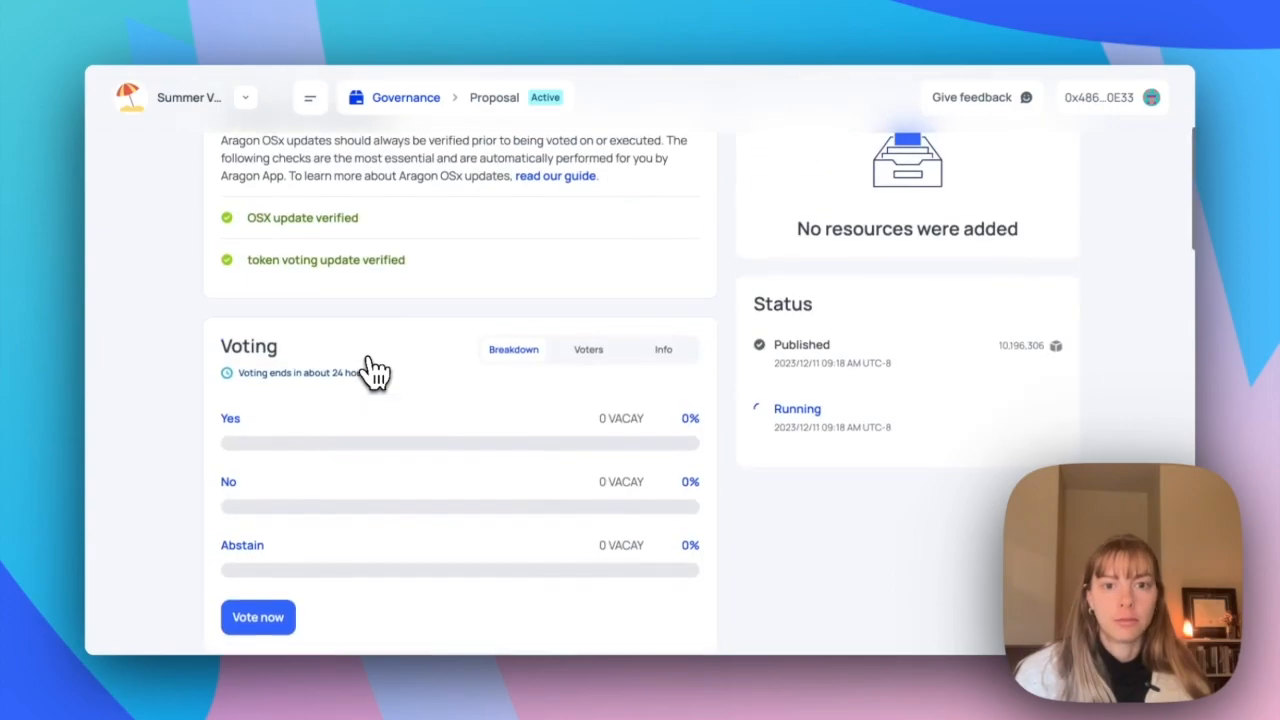
{"action": "scroll", "coordinate": [370, 370], "scroll_direction": "down", "scroll_amount": 1}
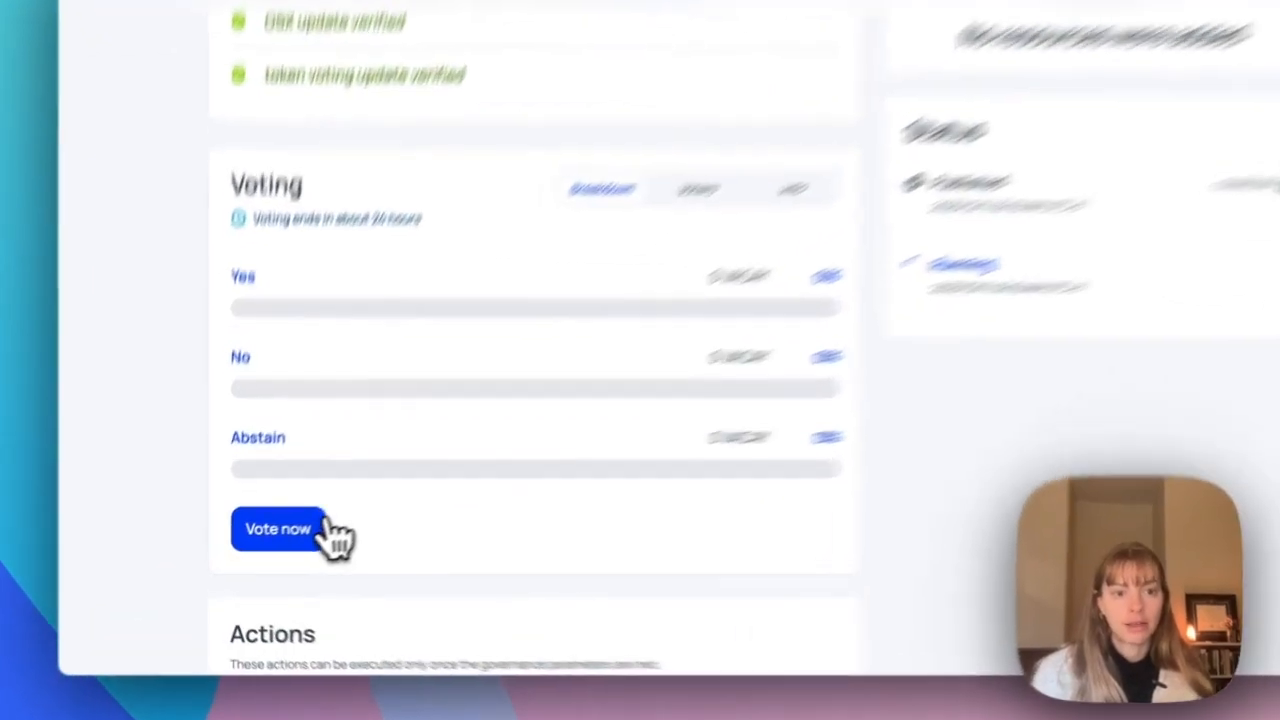
Step: Choose Yes as the vote on the Aragon OSx Update proposal and submit it for signing
{"action": "left_click", "coordinate": [285, 533]}
{"action": "scroll", "coordinate": [385, 525], "scroll_direction": "down", "scroll_amount": 6}
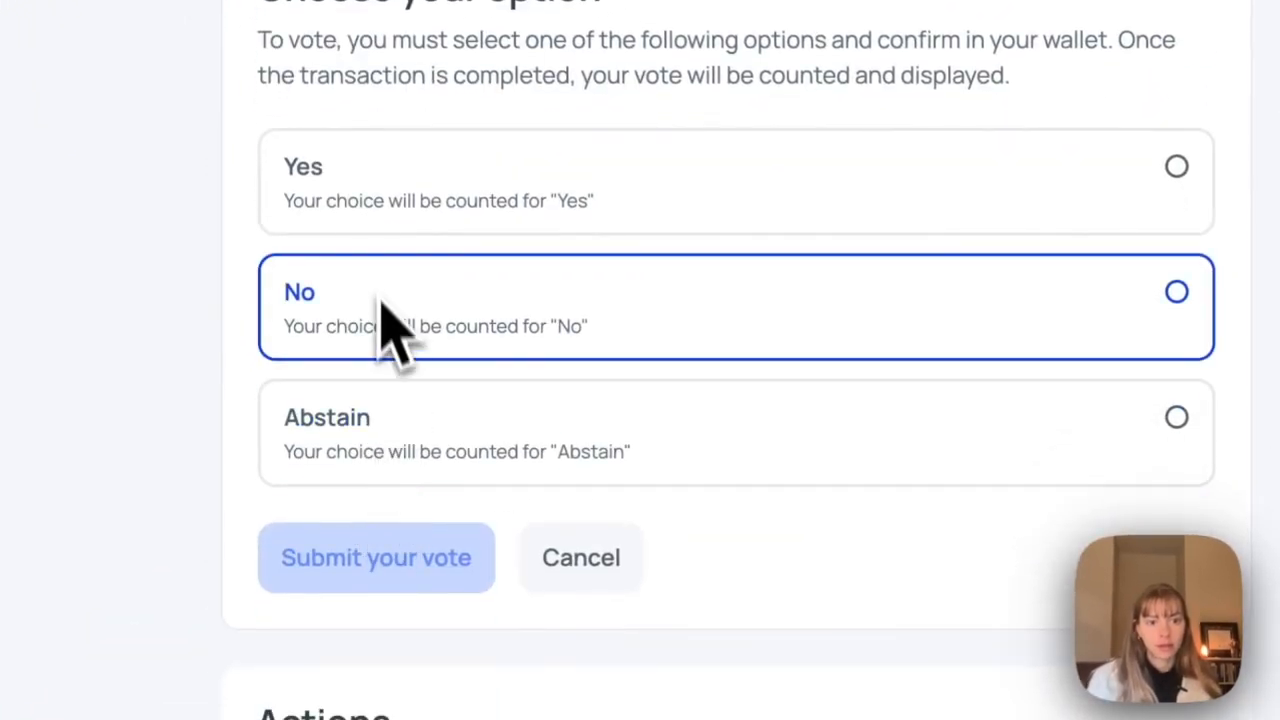
{"action": "left_click", "coordinate": [376, 226]}
{"action": "scroll", "coordinate": [378, 228], "scroll_direction": "down", "scroll_amount": 1}
{"action": "left_click", "coordinate": [383, 486]}
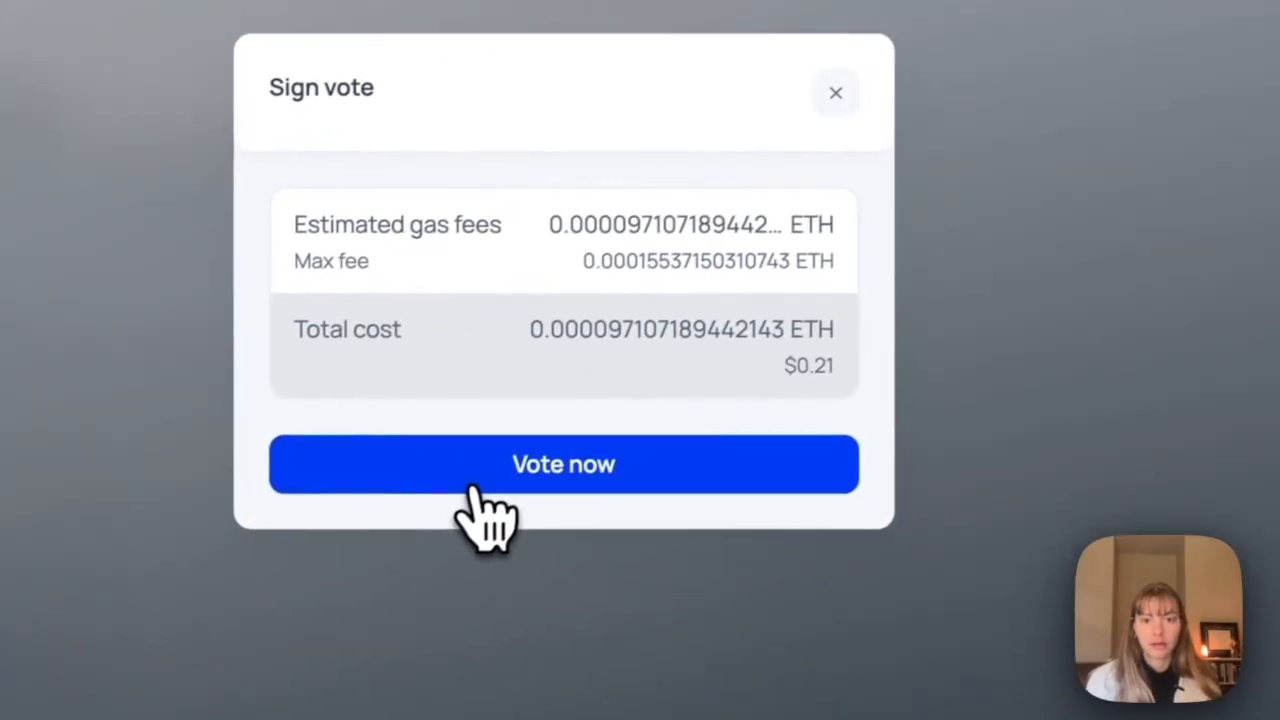
Step: Sign the vote, confirm its transaction in the wallet and return to the proposal
{"action": "left_click", "coordinate": [1010, 283]}
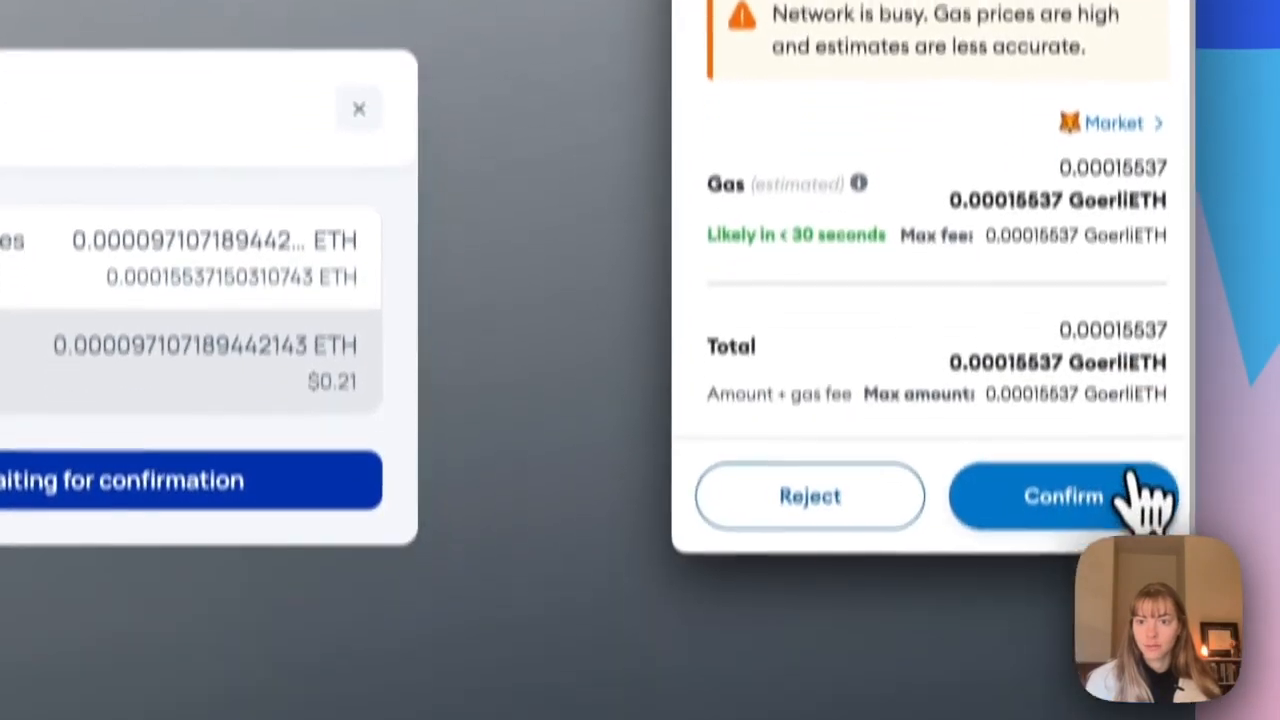
{"action": "left_click", "coordinate": [1150, 500]}
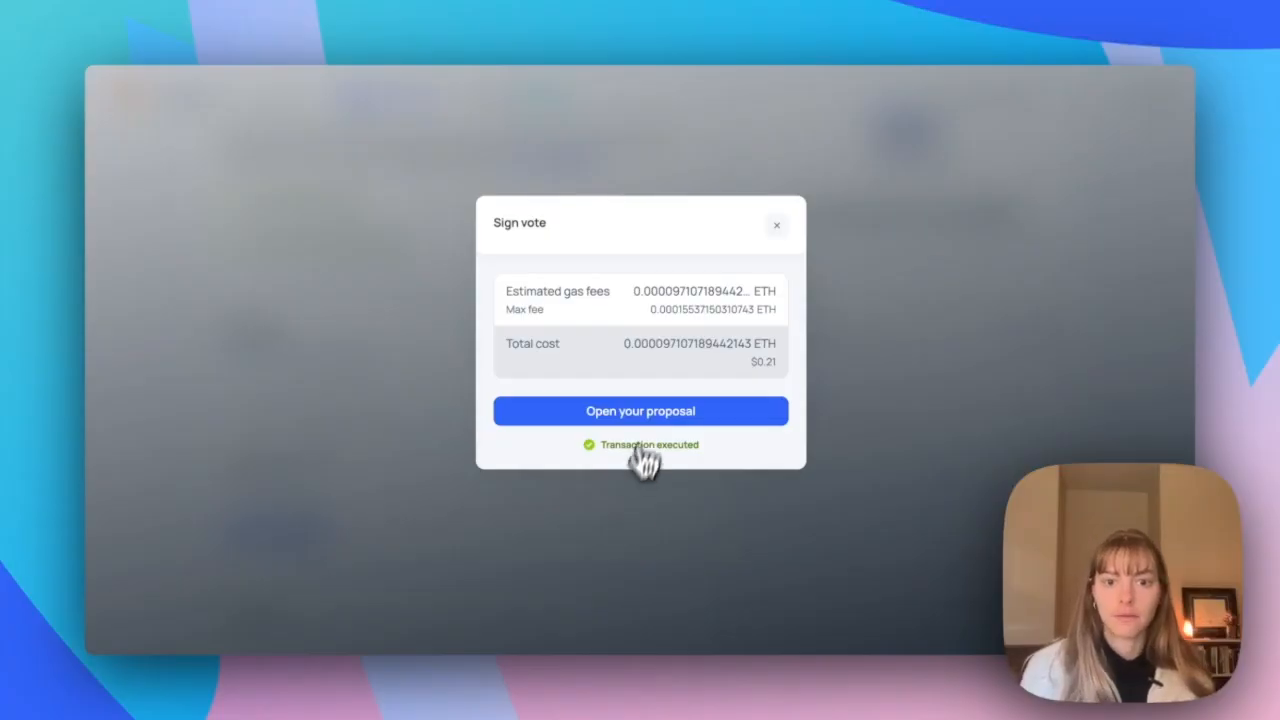
{"action": "left_click", "coordinate": [658, 418]}
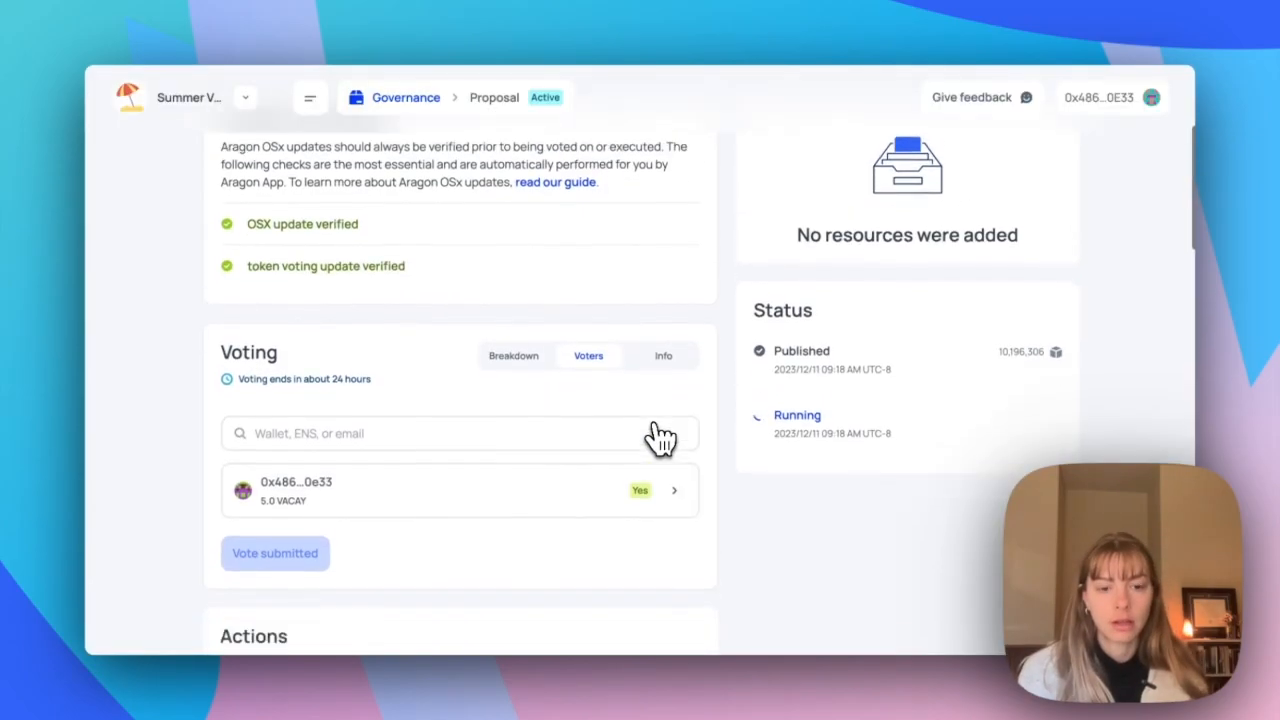
Step: Check the submitted vote in the proposal's voter list and voting breakdown
{"action": "scroll", "coordinate": [658, 438], "scroll_direction": "up", "scroll_amount": 3}
{"action": "scroll", "coordinate": [658, 438], "scroll_direction": "down", "scroll_amount": 4}
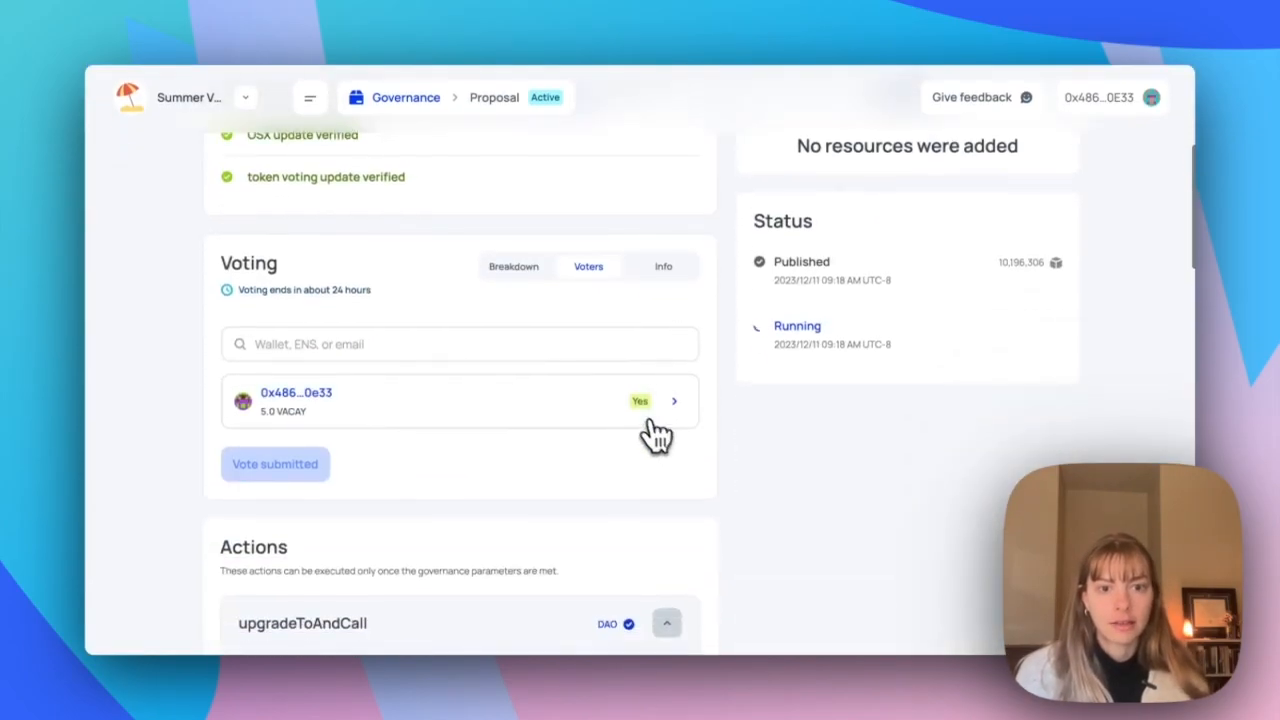
{"action": "left_click", "coordinate": [518, 266]}
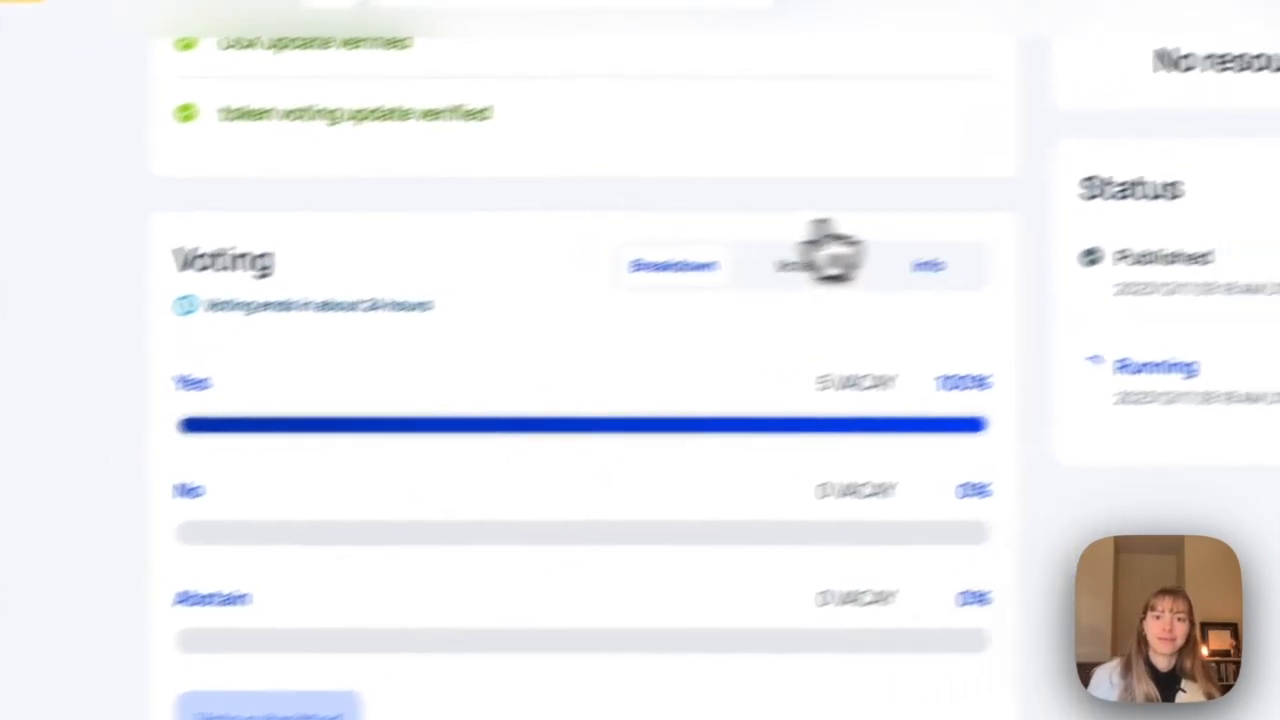
Step: Execute the Aragon OSx Update proposal's actions, confirm the transaction in the wallet and reopen the proposal
{"action": "scroll", "coordinate": [830, 250], "scroll_direction": "down", "scroll_amount": 15}
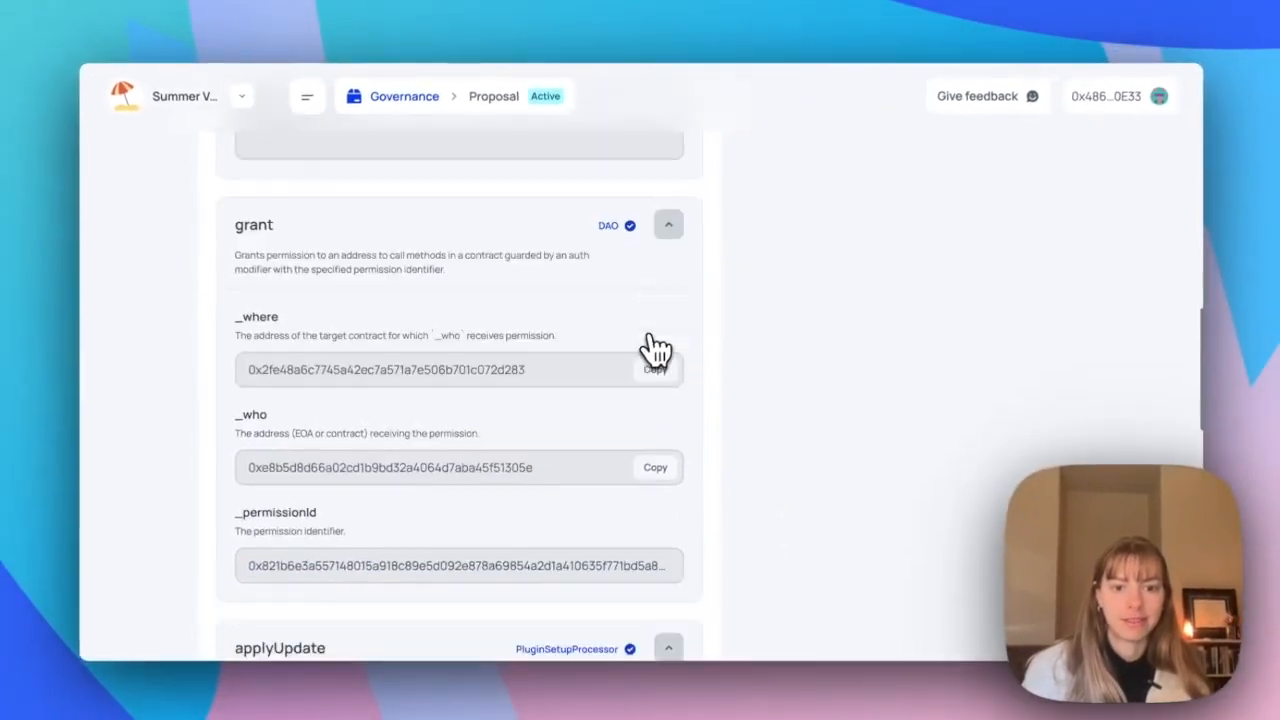
{"action": "scroll", "coordinate": [655, 347], "scroll_direction": "down", "scroll_amount": 10}
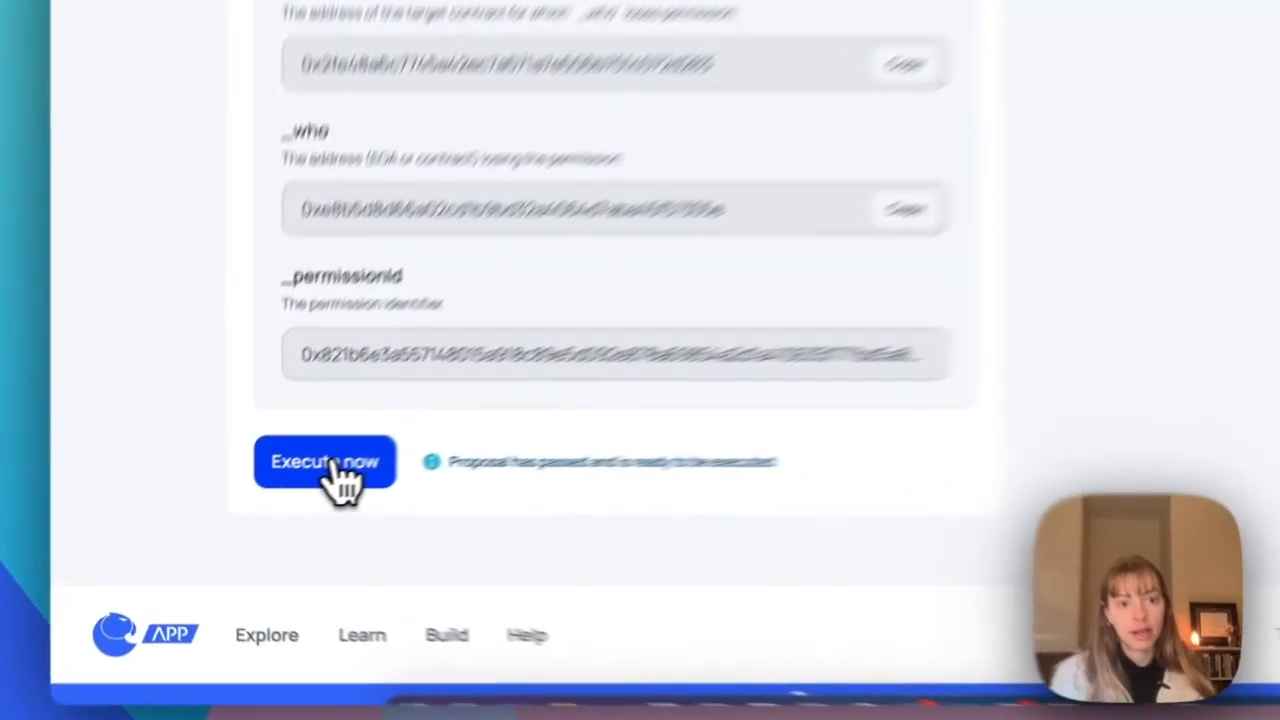
{"action": "left_click", "coordinate": [278, 500]}
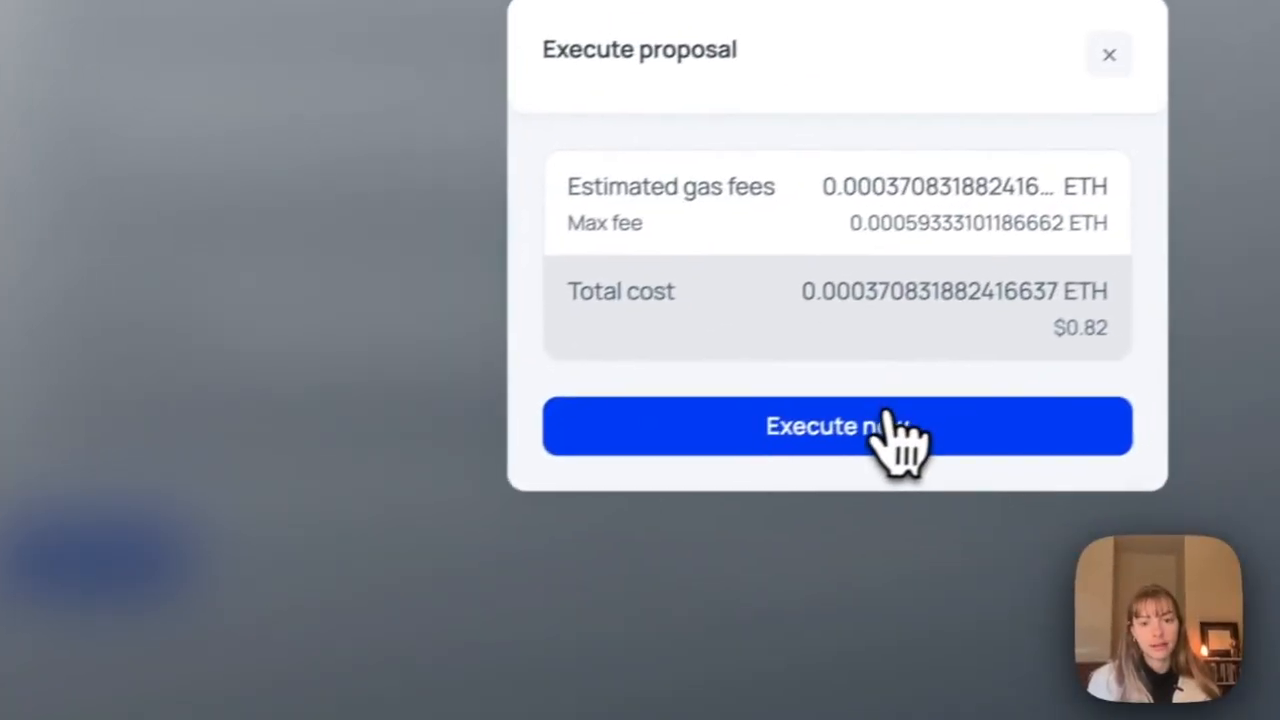
{"action": "left_click", "coordinate": [888, 420]}
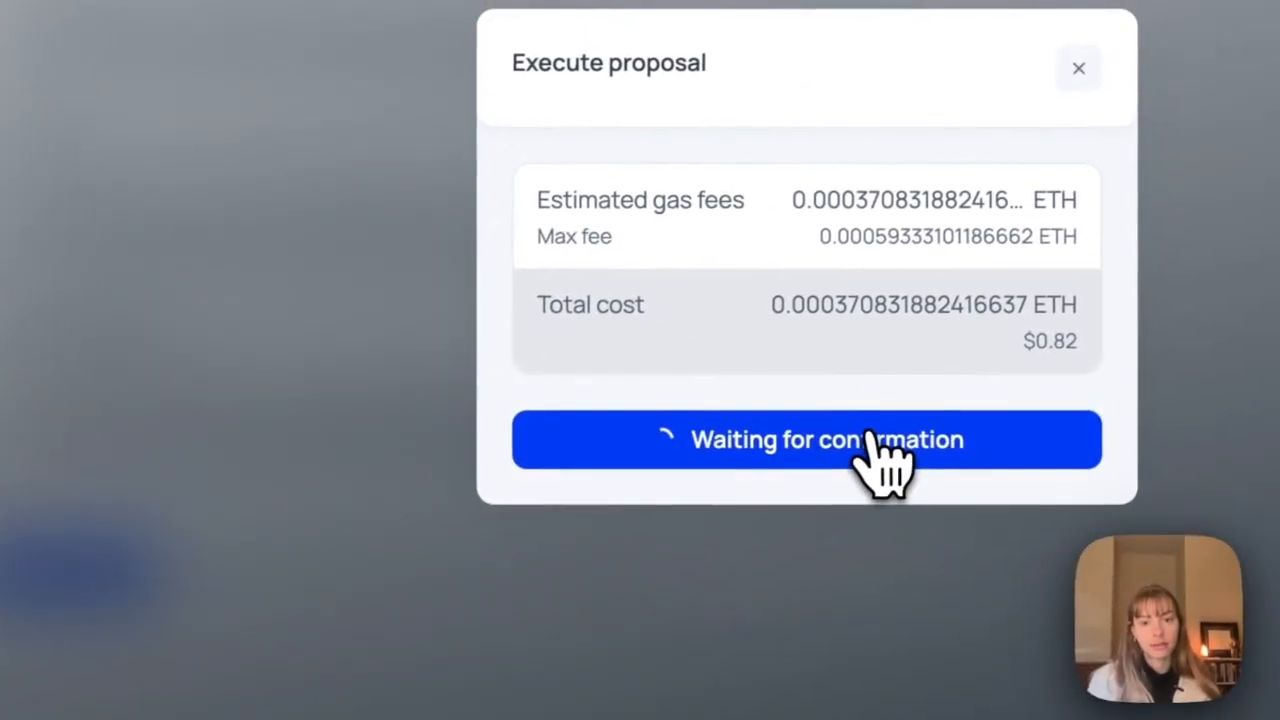
{"action": "scroll", "coordinate": [1109, 281], "scroll_direction": "down", "scroll_amount": 2}
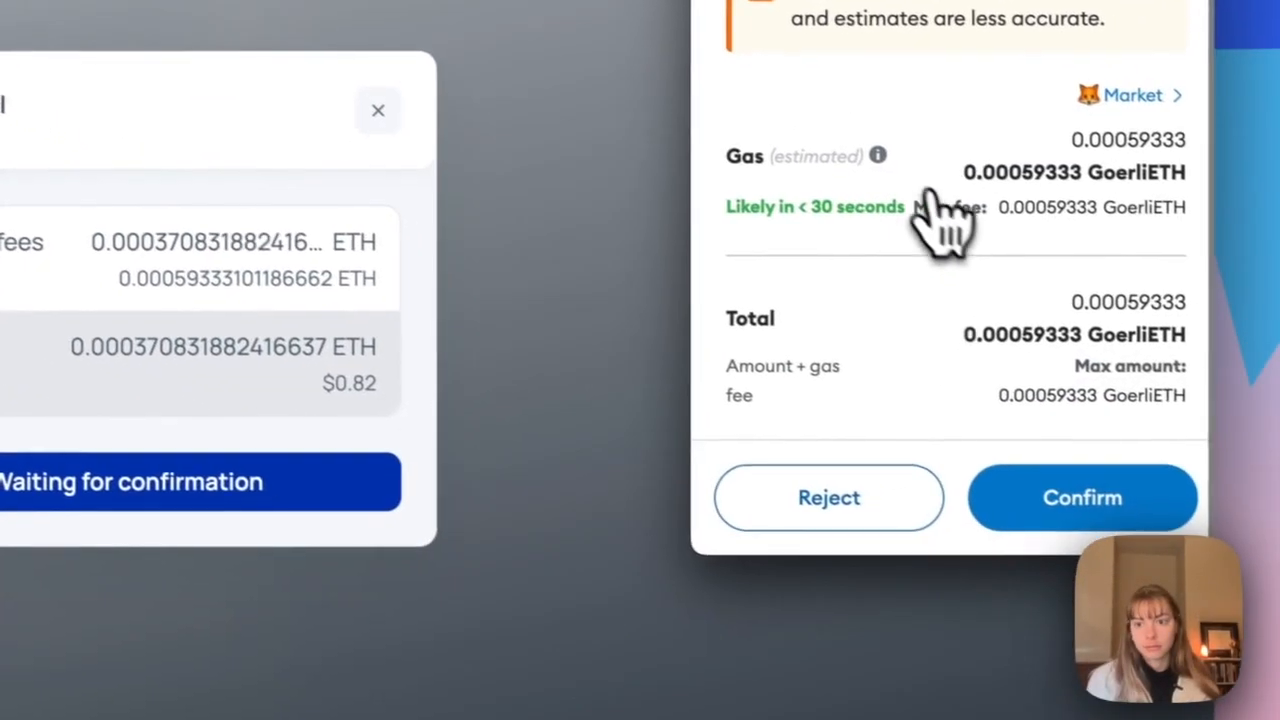
{"action": "left_click", "coordinate": [1126, 489]}
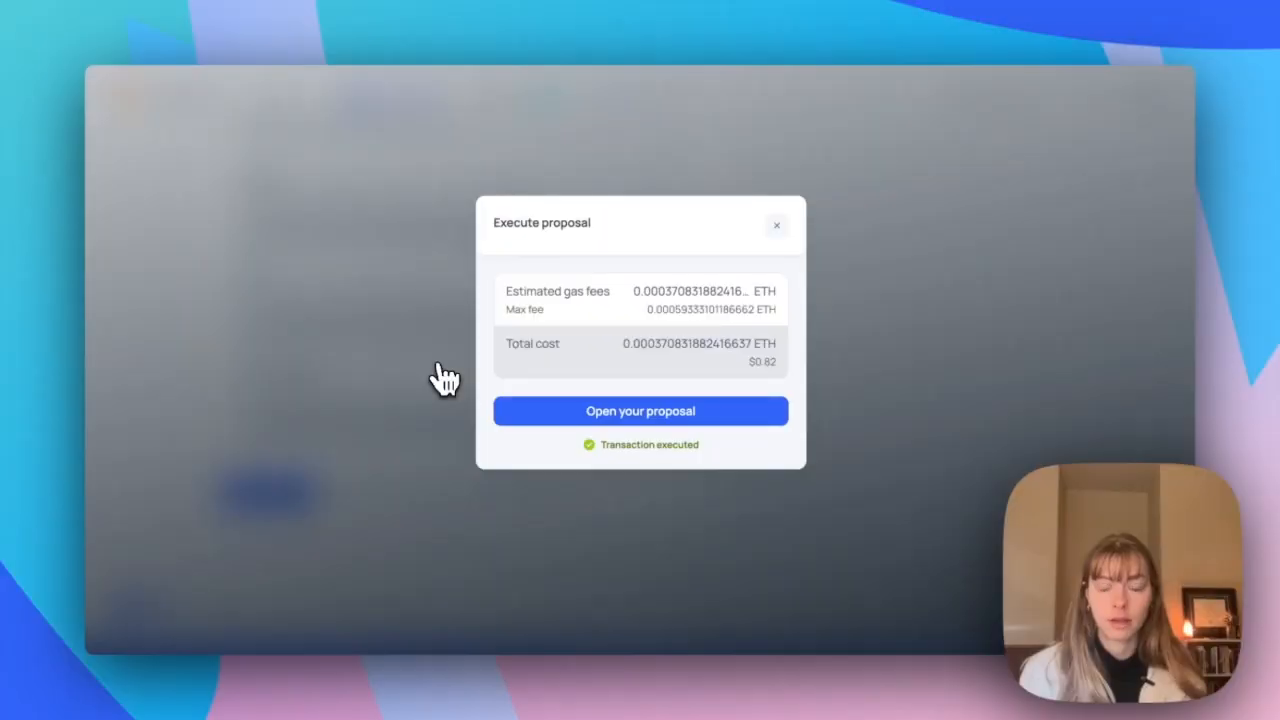
{"action": "left_click", "coordinate": [592, 412]}
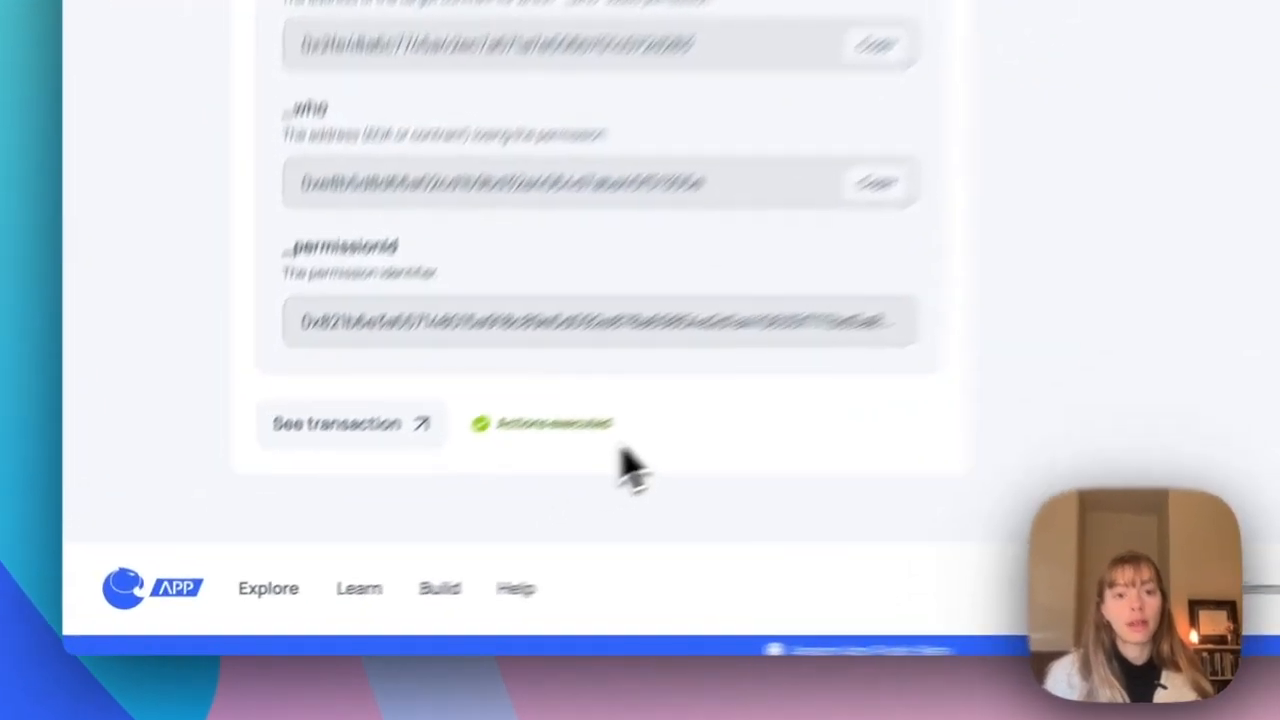
Step: Review the proposal's execution status, from its on-chain actions back to the title and voting breakdown
{"action": "left_click_drag", "start_coordinate": [472, 496], "coordinate": [379, 494]}
{"action": "left_click", "coordinate": [414, 546]}
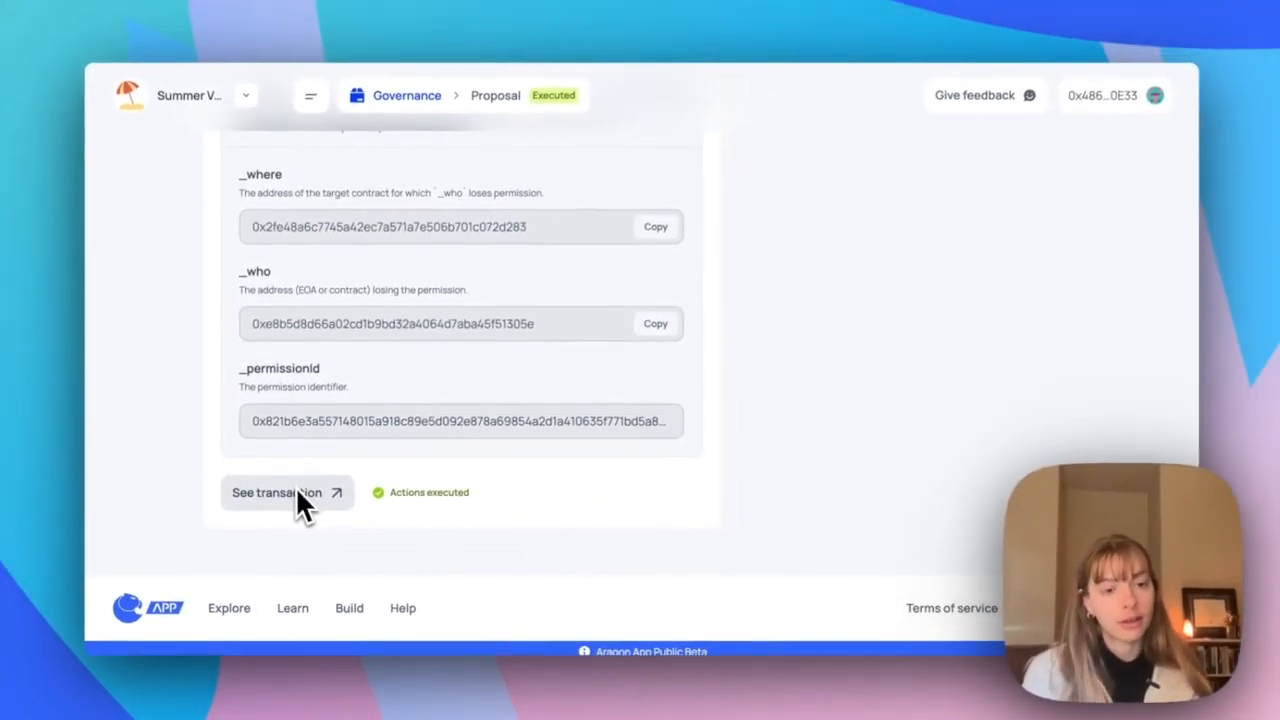
{"action": "scroll", "coordinate": [295, 490], "scroll_direction": "up", "scroll_amount": 10}
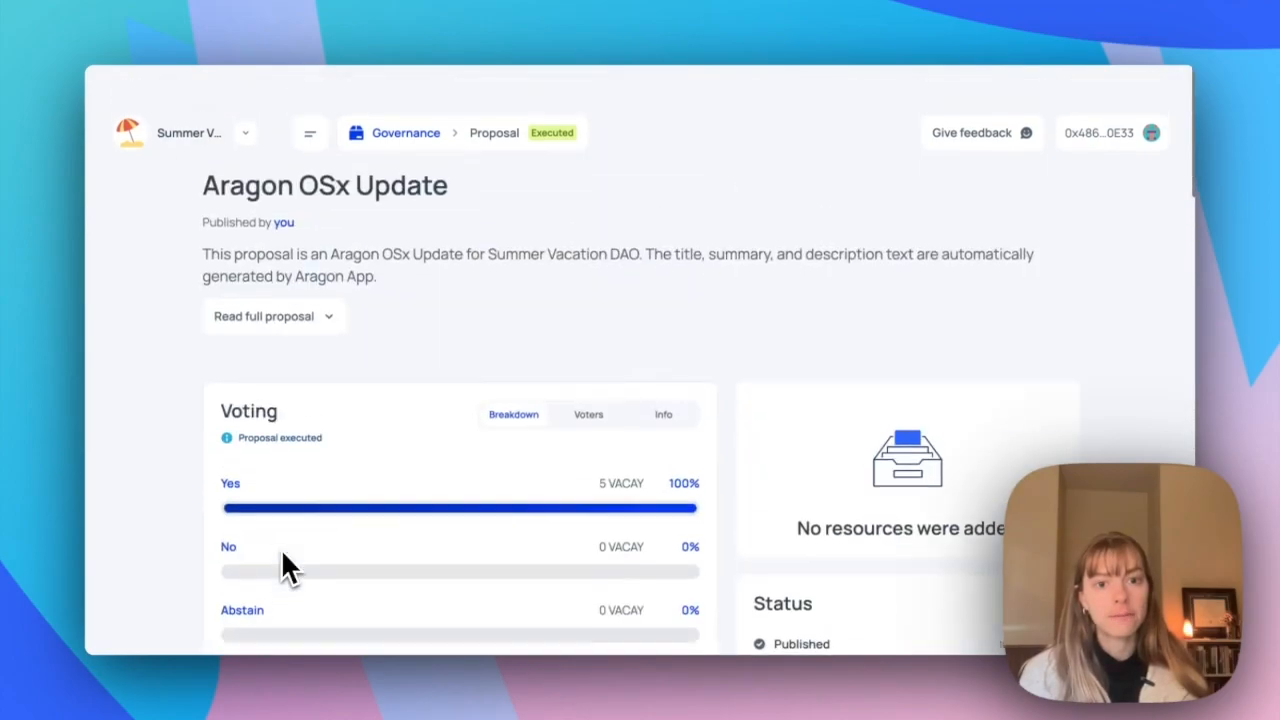
{"action": "scroll", "coordinate": [282, 556], "scroll_direction": "down", "scroll_amount": 1}
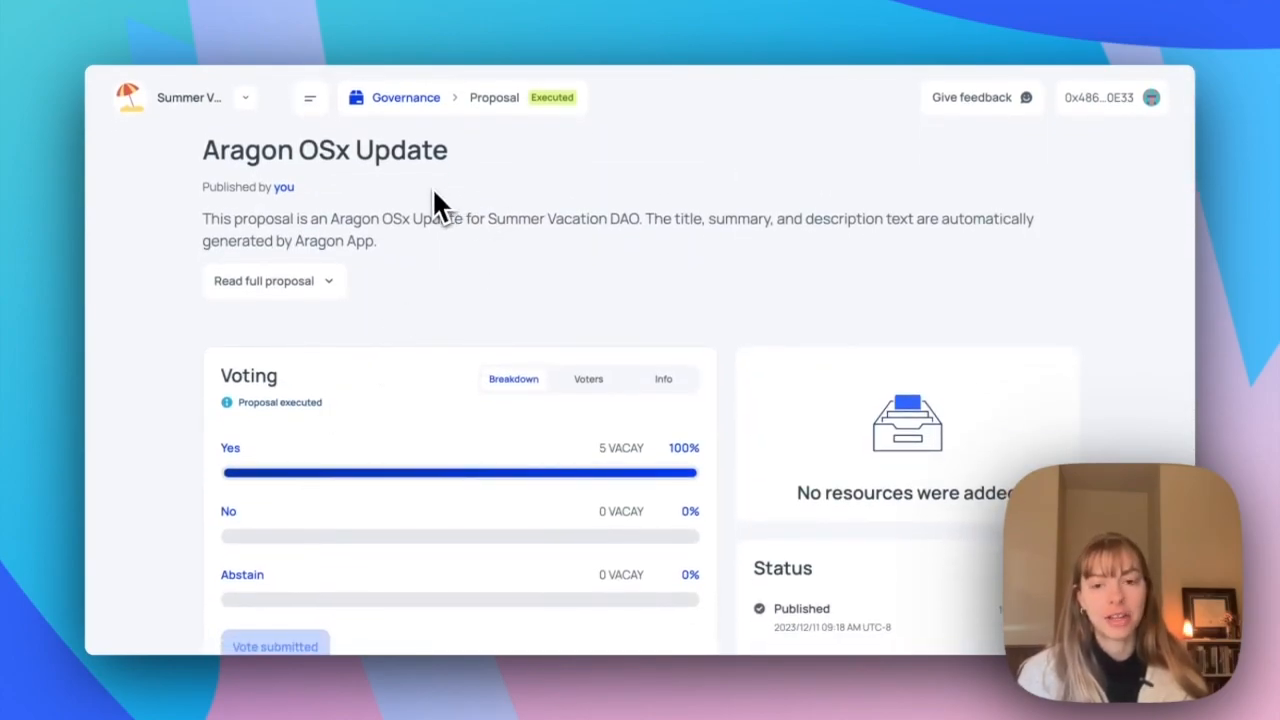